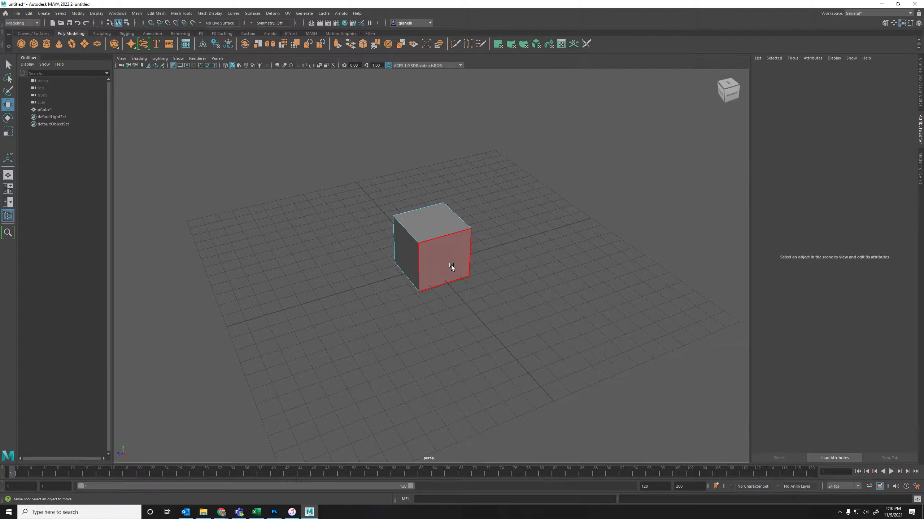
# Pull one end face of the cube outward and lower that end's upper edge to form a long tapered nose
pyautogui.moveTo(463, 276); pyautogui.dragTo(530, 316)
pyautogui.moveTo(496, 298)
pyautogui.mouseDown(button='right')
pyautogui.moveTo(495, 269)
pyautogui.moveTo(500, 287)
pyautogui.mouseUp(button='right')
pyautogui.click(517, 289)
pyautogui.moveTo(507, 263); pyautogui.dragTo(488, 288)
# Extrude the block's end face opposite the tapered nose backward by about 8.206 units to form the rear body
pyautogui.moveTo(416, 271); pyautogui.dragTo(423, 275, button='right')
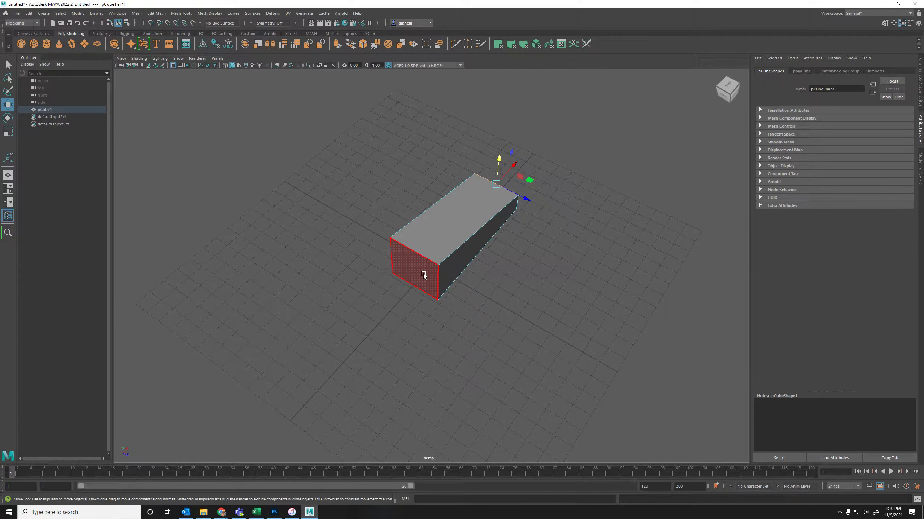
pyautogui.click(423, 275)
pyautogui.keyDown('alt'); pyautogui.moveTo(520, 293); pyautogui.dragTo(433, 289); pyautogui.keyUp('alt')
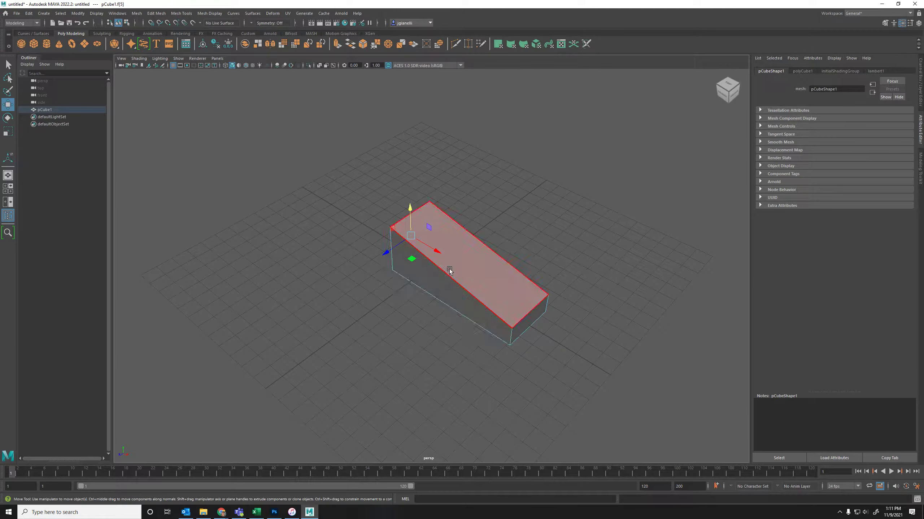
pyautogui.hotkey('ctrl', 'e')
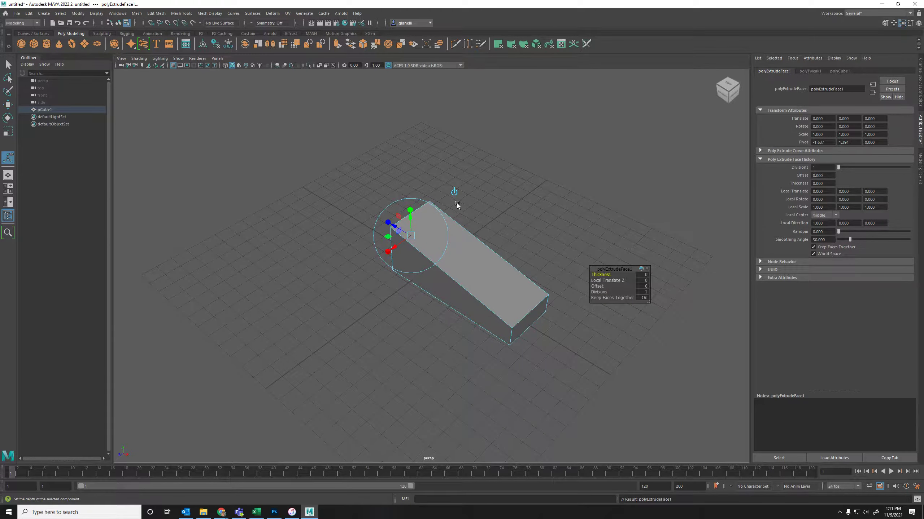
pyautogui.moveTo(402, 222); pyautogui.dragTo(299, 201)
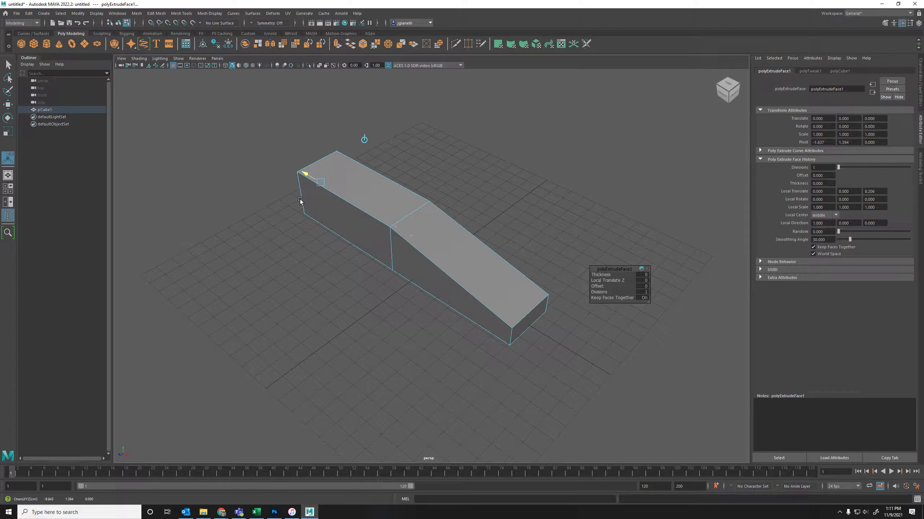
# Extrude both side faces of the rear body outward as a narrow strip, then extrude them another 3.352 units
pyautogui.click(355, 226)
pyautogui.keyDown('alt'); pyautogui.moveTo(513, 217); pyautogui.dragTo(451, 202); pyautogui.keyUp('alt')
pyautogui.click(498, 225)
pyautogui.moveTo(463, 250)
pyautogui.keyDown('alt'); pyautogui.mouseDown()
pyautogui.moveTo(385, 252)
pyautogui.moveTo(461, 253)
pyautogui.mouseUp(); pyautogui.keyUp('alt')
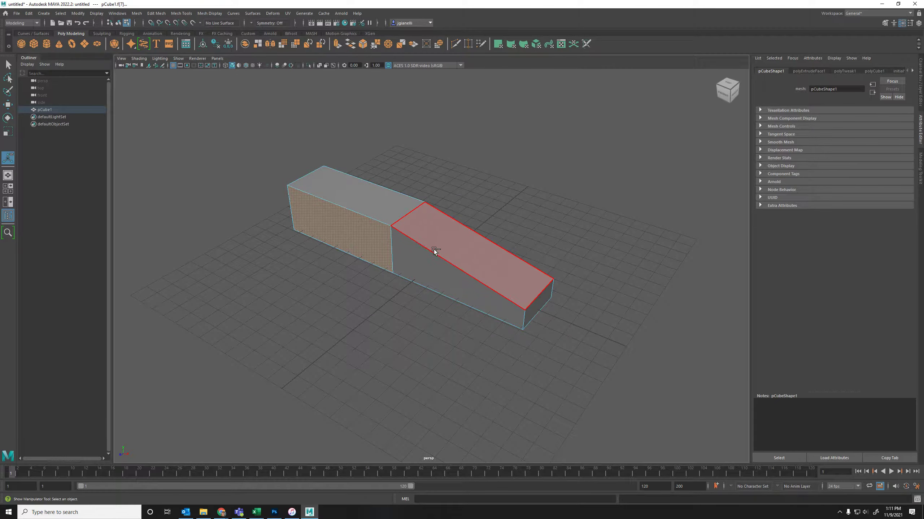
pyautogui.hotkey('ctrl', 'e')
pyautogui.keyDown('alt'); pyautogui.moveTo(455, 251); pyautogui.dragTo(410, 251); pyautogui.keyUp('alt')
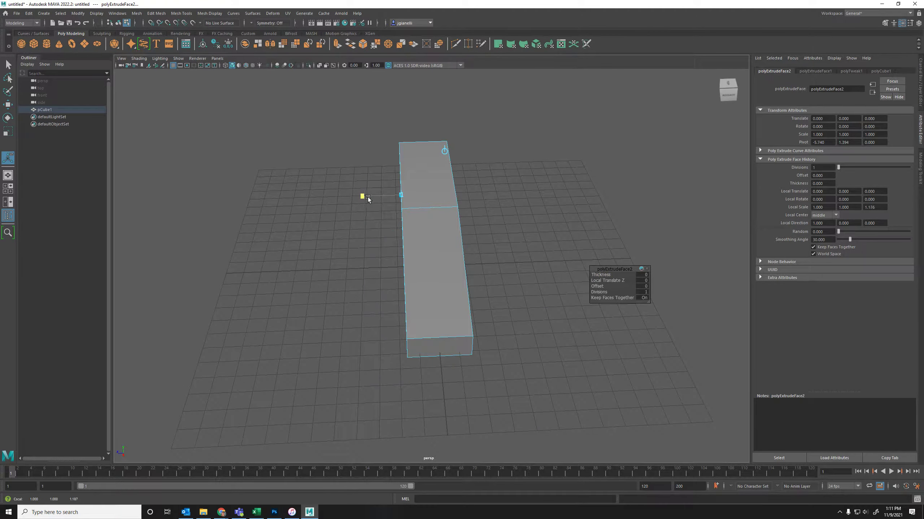
pyautogui.moveTo(383, 197)
pyautogui.mouseDown()
pyautogui.moveTo(303, 200)
pyautogui.moveTo(368, 204)
pyautogui.mouseUp()
pyautogui.hotkey('ctrl', 'e')
pyautogui.moveTo(380, 198); pyautogui.dragTo(341, 247)
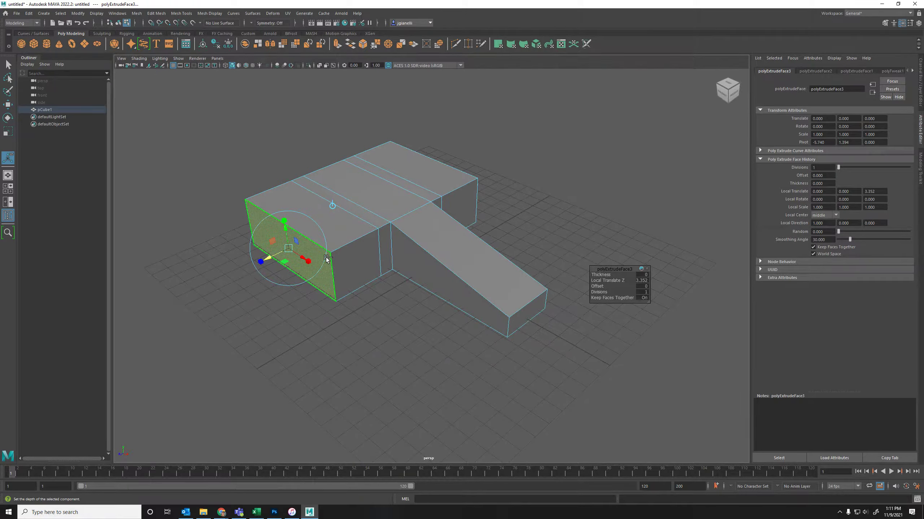
# Extrude the outer side faces again, with local Y scale about 0.221, local Y offset 0.142 and local Z offset 0.73
pyautogui.hotkey('ctrl', 'e')
pyautogui.moveTo(292, 226)
pyautogui.mouseDown()
pyautogui.moveTo(290, 215)
pyautogui.moveTo(291, 233)
pyautogui.mouseUp()
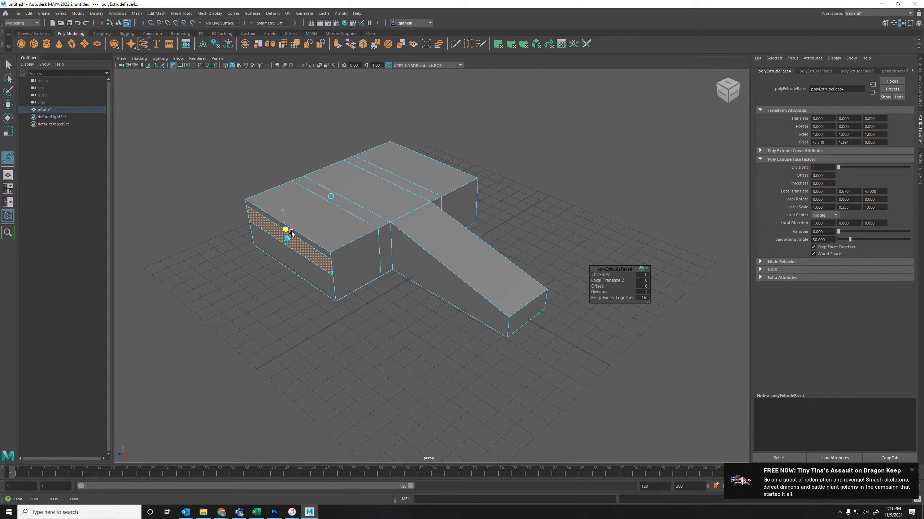
pyautogui.moveTo(286, 243); pyautogui.dragTo(280, 245)
pyautogui.hotkey('ctrl', 'z')
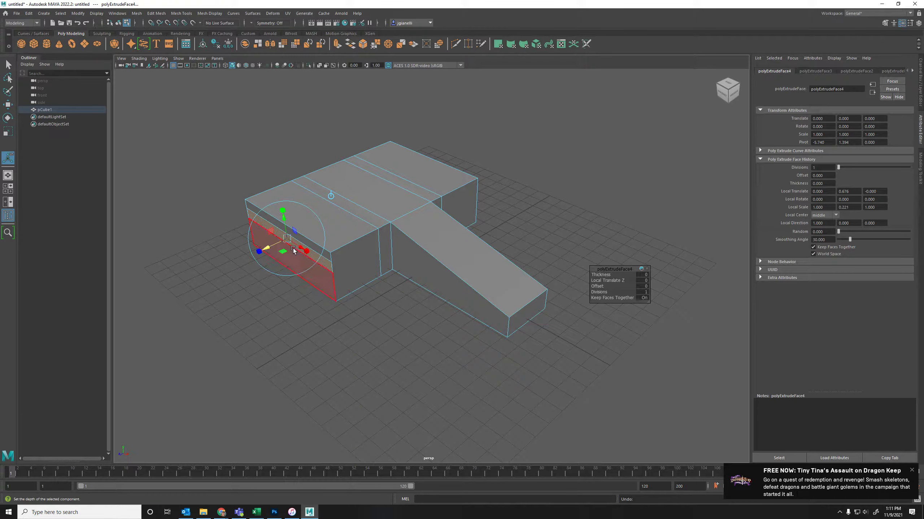
pyautogui.moveTo(275, 251); pyautogui.dragTo(263, 255)
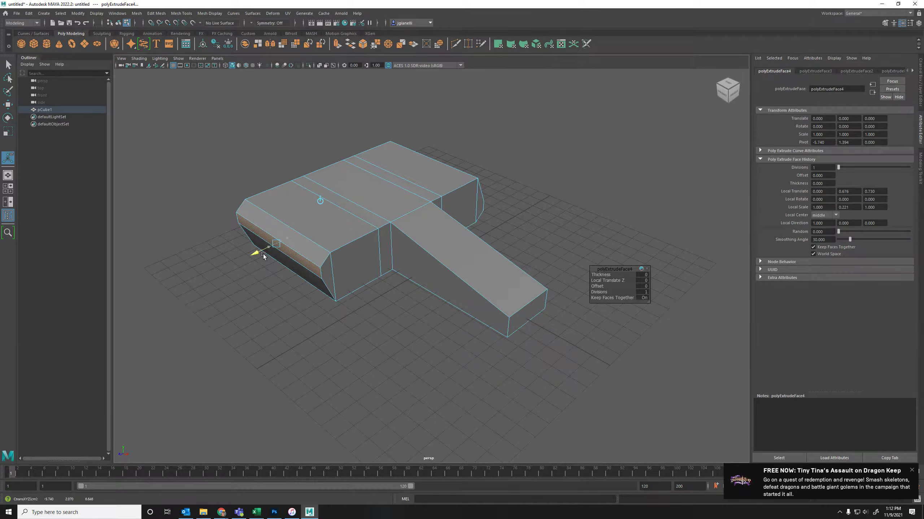
pyautogui.moveTo(273, 224); pyautogui.dragTo(276, 232)
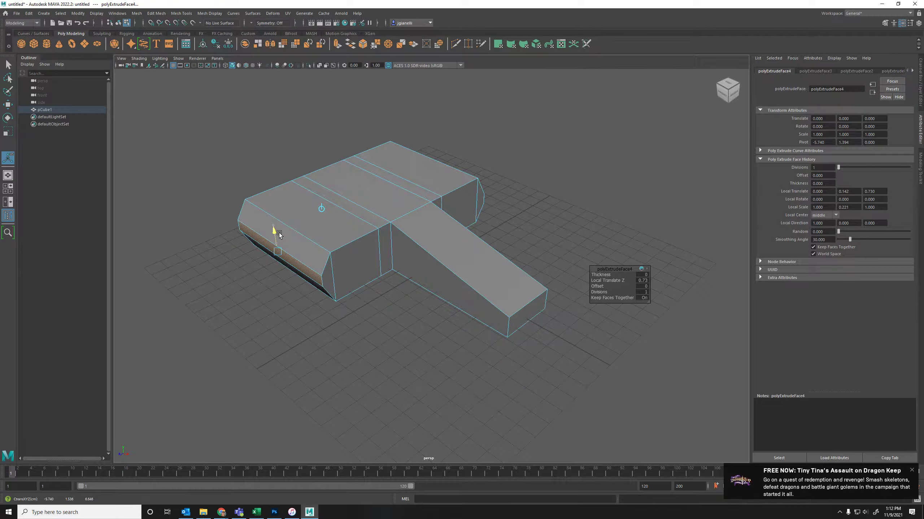
# Extrude the narrow side faces into swept-back wings, with local translate about -7.728, 0, 8.514 and local Z scale 1.223
pyautogui.keyDown('alt'); pyautogui.moveTo(338, 238); pyautogui.dragTo(418, 251); pyautogui.keyUp('alt')
pyautogui.click(385, 210)
pyautogui.hotkey('ctrl', 'e')
pyautogui.moveTo(298, 169); pyautogui.dragTo(226, 95)
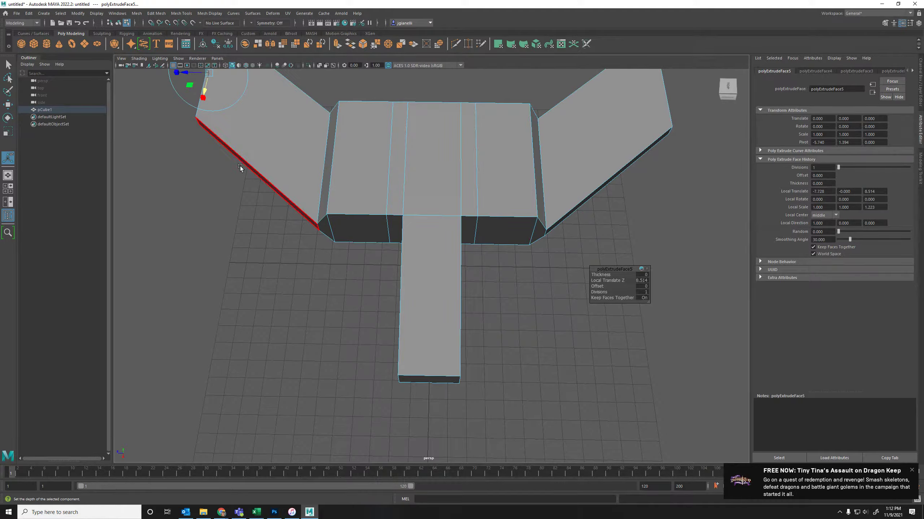
# Extrude the two outer rear faces of the body backward by about 5.944 units as engine blocks
pyautogui.keyDown('alt'); pyautogui.moveTo(235, 250); pyautogui.dragTo(415, 293); pyautogui.keyUp('alt')
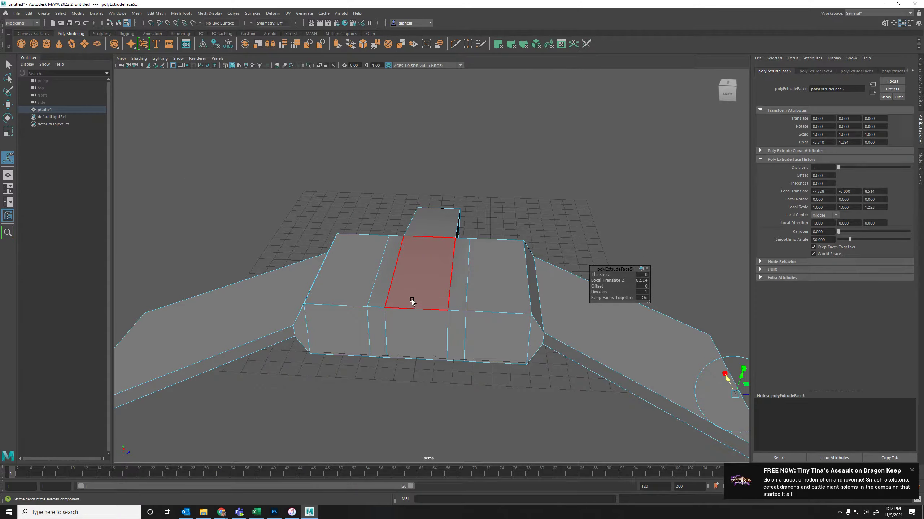
pyautogui.click(358, 319)
pyautogui.keyDown('shift'); pyautogui.click(498, 329); pyautogui.keyUp('shift')
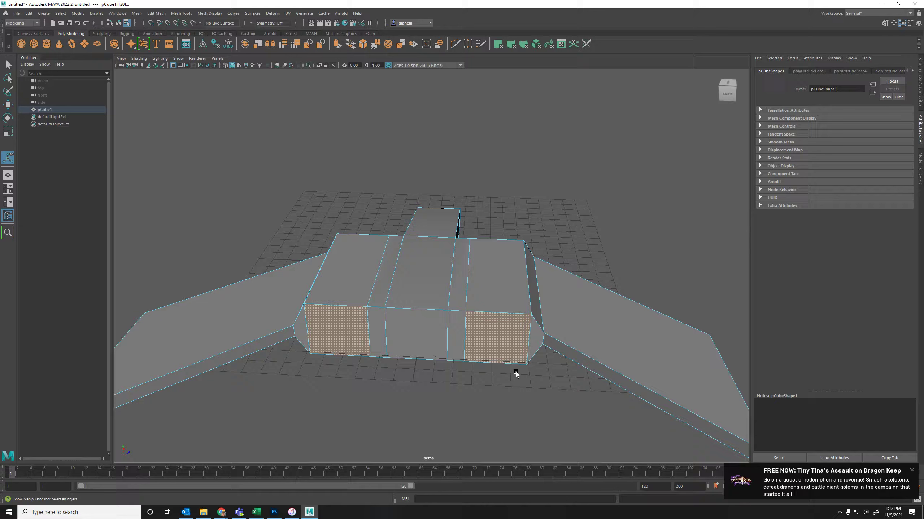
pyautogui.keyDown('alt'); pyautogui.moveTo(508, 377); pyautogui.dragTo(434, 374); pyautogui.keyUp('alt')
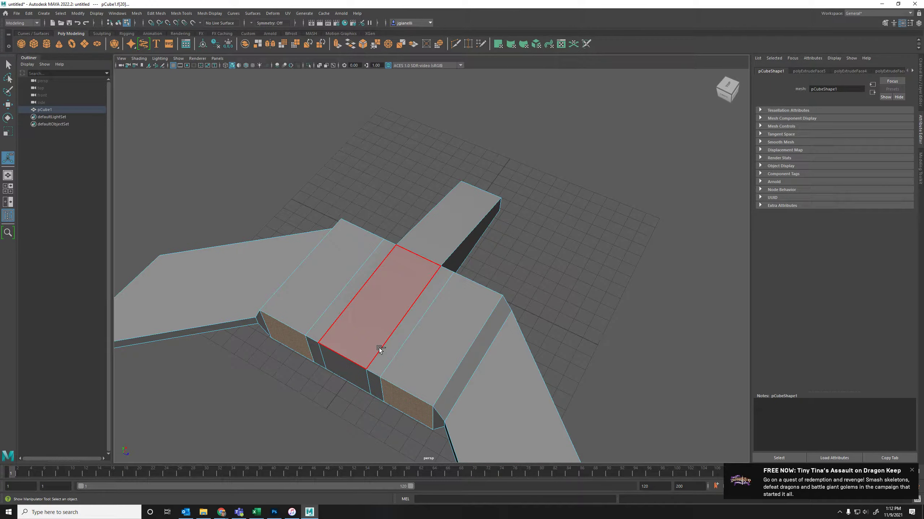
pyautogui.hotkey('ctrl', 'e')
pyautogui.moveTo(401, 425); pyautogui.dragTo(293, 443)
pyautogui.keyDown('alt'); pyautogui.moveTo(308, 413); pyautogui.dragTo(371, 290, button='middle'); pyautogui.keyUp('alt')
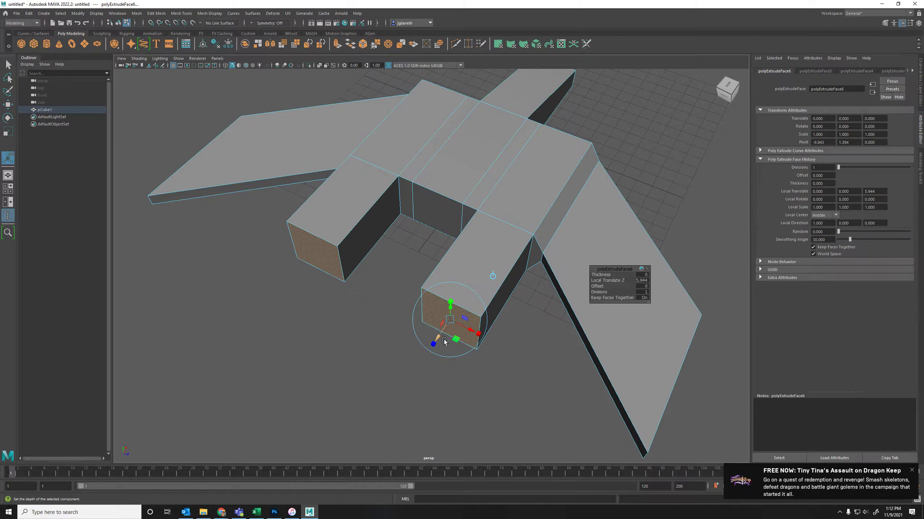
# Inset the end faces of both engine blocks by extruding them and scaling to about 0.667 by 0.657
pyautogui.keyDown('alt'); pyautogui.moveTo(295, 352); pyautogui.dragTo(334, 329); pyautogui.keyUp('alt')
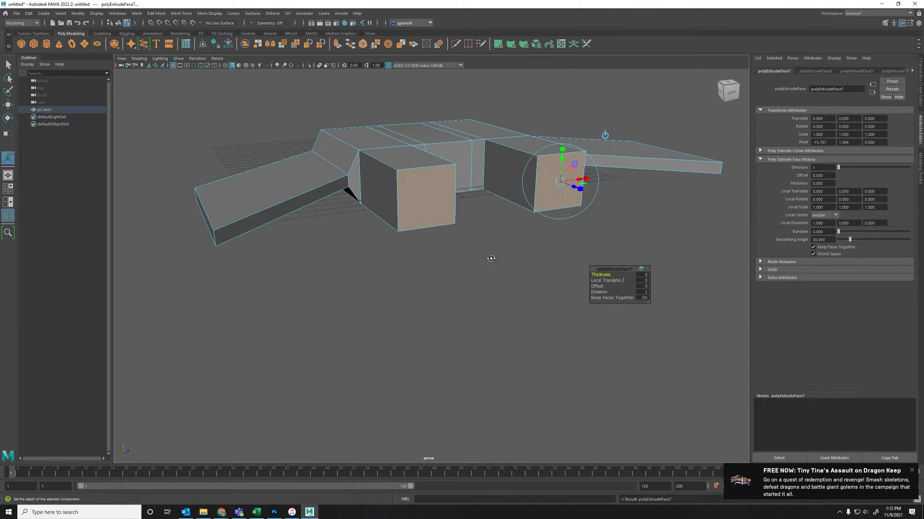
pyautogui.keyDown('alt'); pyautogui.moveTo(491, 258); pyautogui.dragTo(497, 247); pyautogui.keyUp('alt')
pyautogui.moveTo(533, 208); pyautogui.dragTo(564, 210)
pyautogui.hotkey('ctrl', 'z')
pyautogui.hotkey('ctrl', 'z')
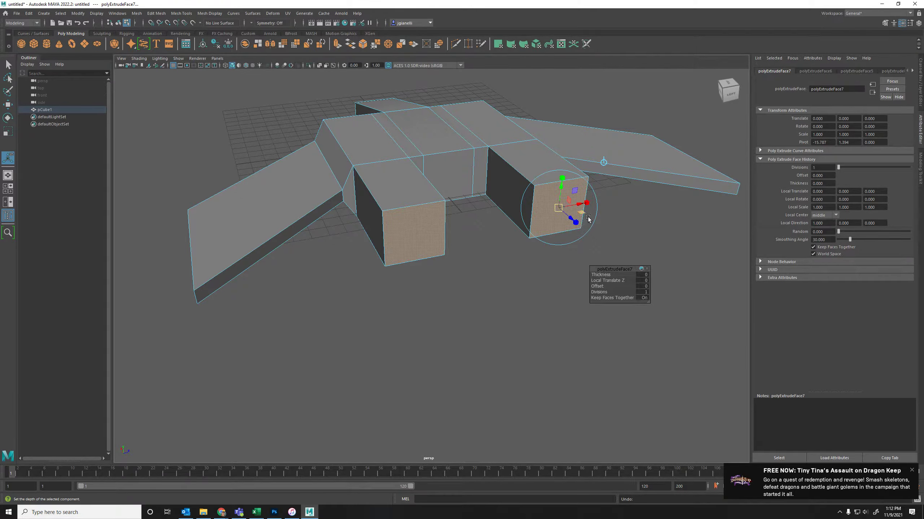
pyautogui.moveTo(593, 206)
pyautogui.mouseDown()
pyautogui.moveTo(584, 205)
pyautogui.moveTo(584, 188)
pyautogui.moveTo(593, 190)
pyautogui.mouseUp()
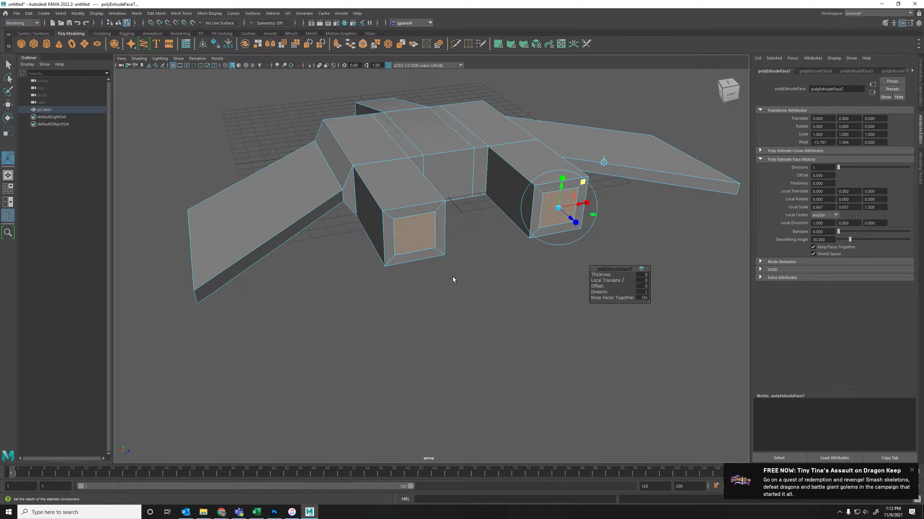
# Extrude the inset engine faces about 4.469 units inward to hollow the exhausts, and check the smoothed preview
pyautogui.hotkey('ctrl', 'e')
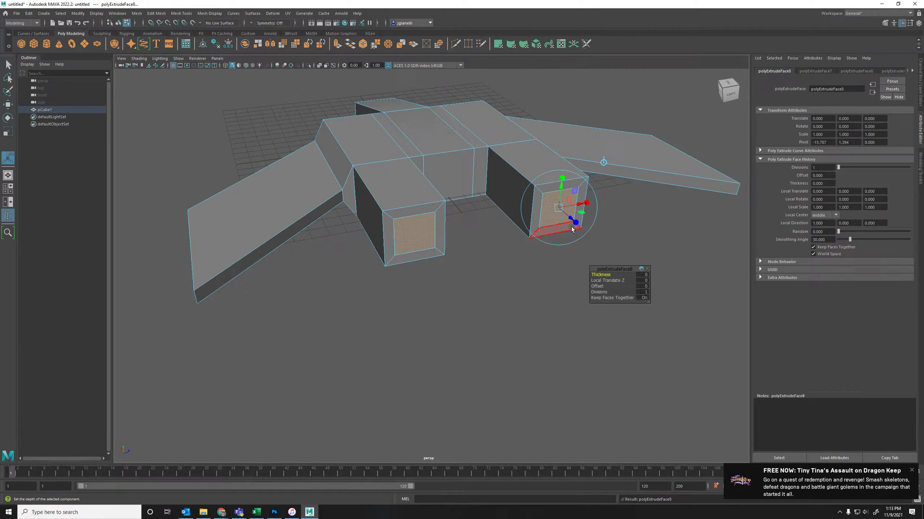
pyautogui.moveTo(575, 223); pyautogui.dragTo(527, 201)
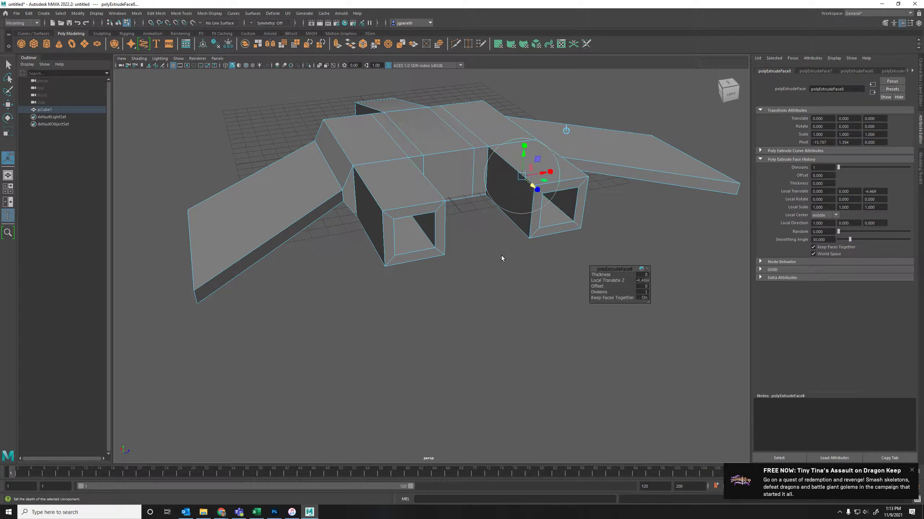
pyautogui.keyDown('alt'); pyautogui.moveTo(505, 306); pyautogui.dragTo(536, 282); pyautogui.keyUp('alt')
pyautogui.press('3')
pyautogui.keyDown('alt'); pyautogui.moveTo(349, 257); pyautogui.dragTo(553, 309); pyautogui.keyUp('alt')
pyautogui.press('1')
pyautogui.keyDown('alt'); pyautogui.moveTo(553, 255); pyautogui.dragTo(384, 232); pyautogui.keyUp('alt')
# Select the vertices at both engine ends, move them forward to shorten the engines, and check the smoothed preview
pyautogui.moveTo(379, 278); pyautogui.dragTo(350, 277, button='right')
pyautogui.moveTo(387, 341); pyautogui.dragTo(298, 268)
pyautogui.keyDown('alt'); pyautogui.moveTo(447, 336); pyautogui.dragTo(532, 349); pyautogui.keyUp('alt')
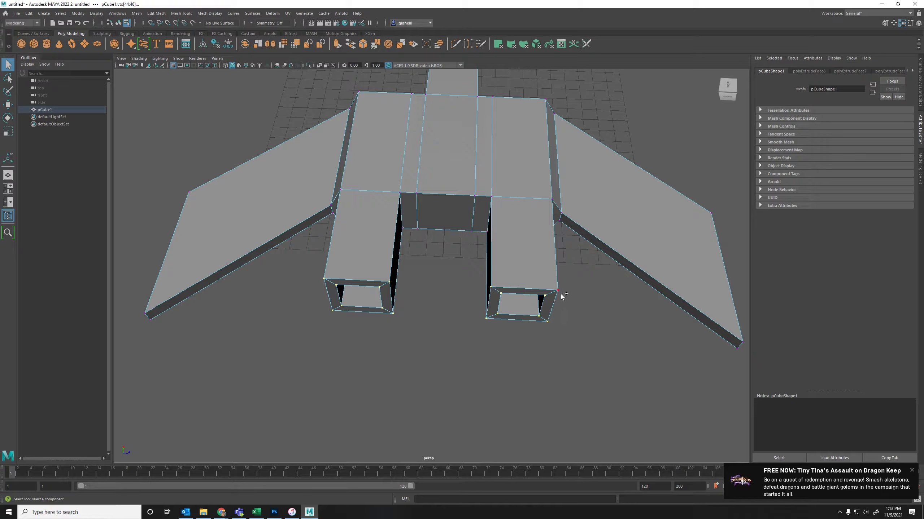
pyautogui.press('w')
pyautogui.moveTo(450, 277); pyautogui.dragTo(466, 246)
pyautogui.press('3')
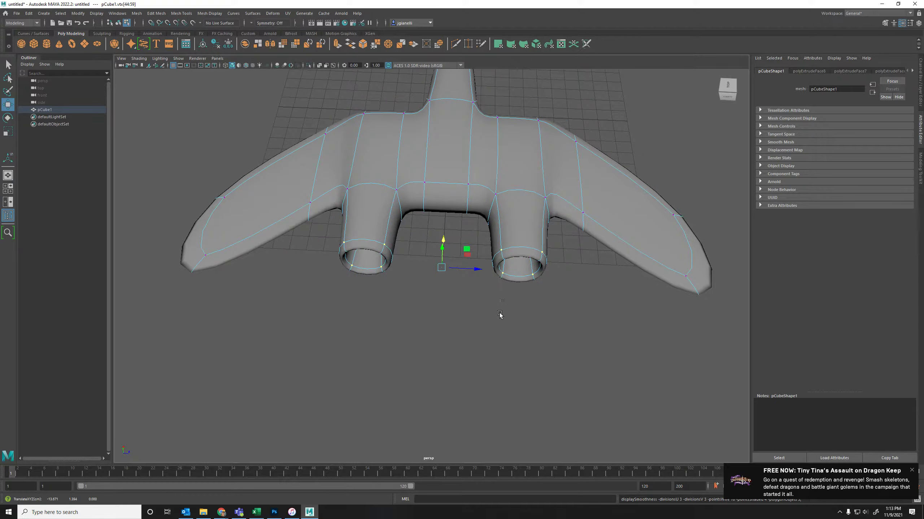
pyautogui.press('1')
# Extrude the two outer front faces on either side of the nose forward into short front blocks
pyautogui.keyDown('alt'); pyautogui.moveTo(407, 315); pyautogui.dragTo(477, 211); pyautogui.keyUp('alt')
pyautogui.moveTo(478, 210); pyautogui.dragTo(473, 224, button='right')
pyautogui.click(472, 206)
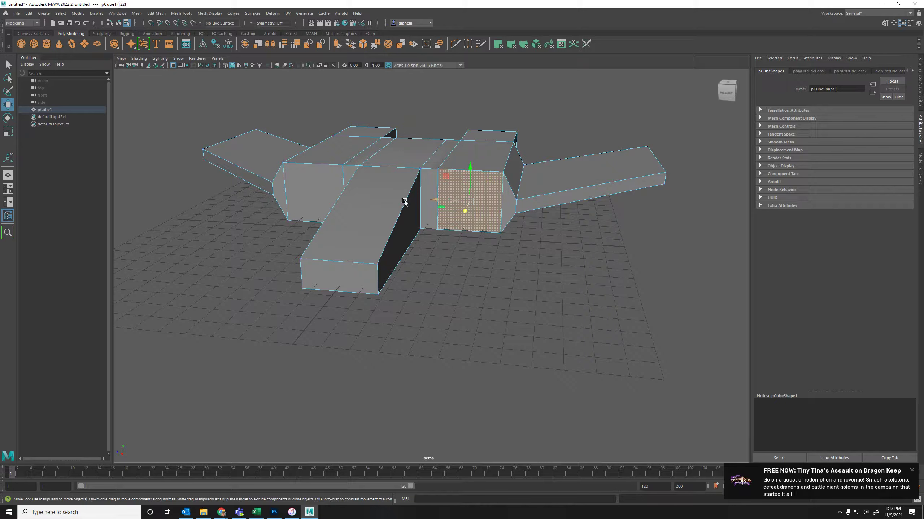
pyautogui.keyDown('shift'); pyautogui.click(325, 191); pyautogui.keyUp('shift')
pyautogui.keyDown('alt'); pyautogui.moveTo(326, 191); pyautogui.dragTo(459, 264); pyautogui.keyUp('alt')
pyautogui.hotkey('ctrl', 'e')
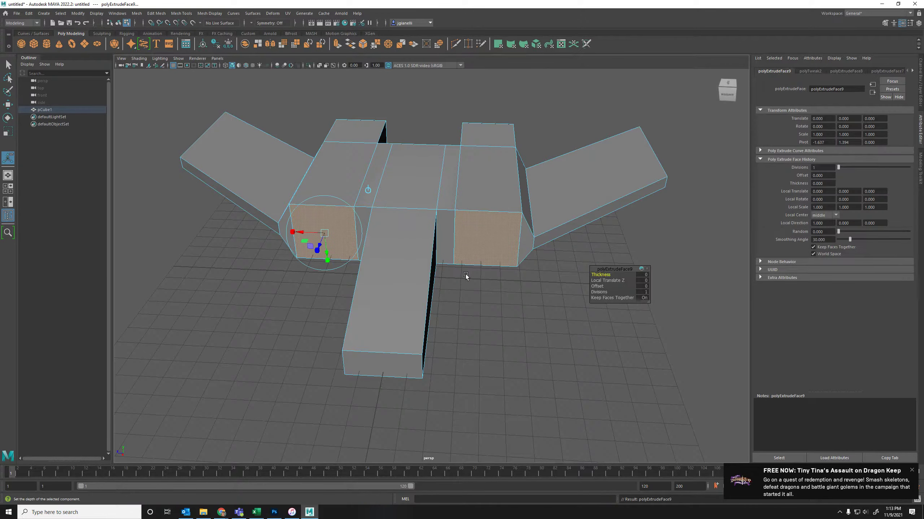
pyautogui.moveTo(326, 248); pyautogui.dragTo(307, 302)
# Lower the upper front edges of both side blocks to slope them, and check the smoothed preview
pyautogui.moveTo(329, 250); pyautogui.dragTo(320, 233, button='right')
pyautogui.click(438, 262)
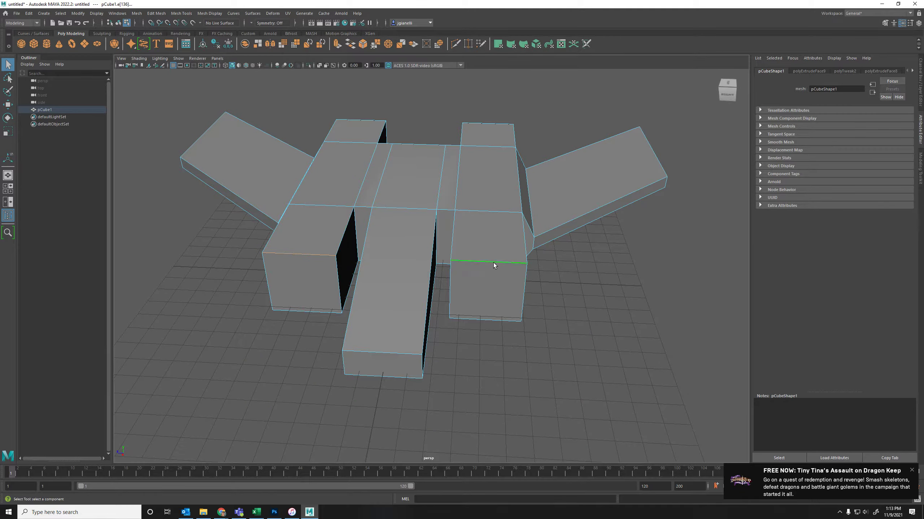
pyautogui.press('w')
pyautogui.moveTo(397, 226); pyautogui.dragTo(400, 261)
pyautogui.moveTo(398, 307); pyautogui.dragTo(492, 336)
pyautogui.press('3')
pyautogui.keyDown('alt'); pyautogui.moveTo(365, 287); pyautogui.dragTo(440, 258); pyautogui.keyUp('alt')
pyautogui.press('1')
# Raise the centre top face of the body to form a hump, and inspect the smoothed model from behind
pyautogui.click(413, 179)
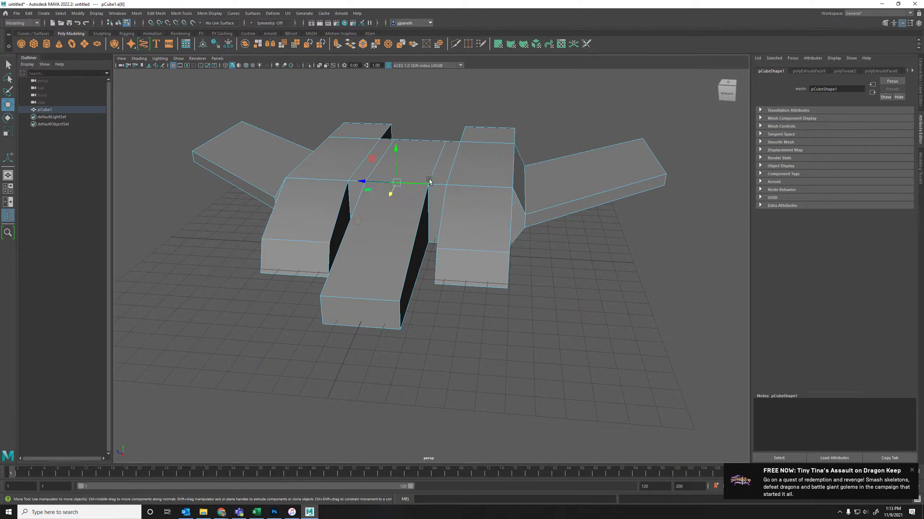
pyautogui.keyDown('alt'); pyautogui.moveTo(427, 179); pyautogui.dragTo(416, 187); pyautogui.keyUp('alt')
pyautogui.moveTo(401, 188); pyautogui.dragTo(394, 205, button='right')
pyautogui.click(400, 189)
pyautogui.moveTo(400, 161); pyautogui.dragTo(397, 140)
pyautogui.press('3')
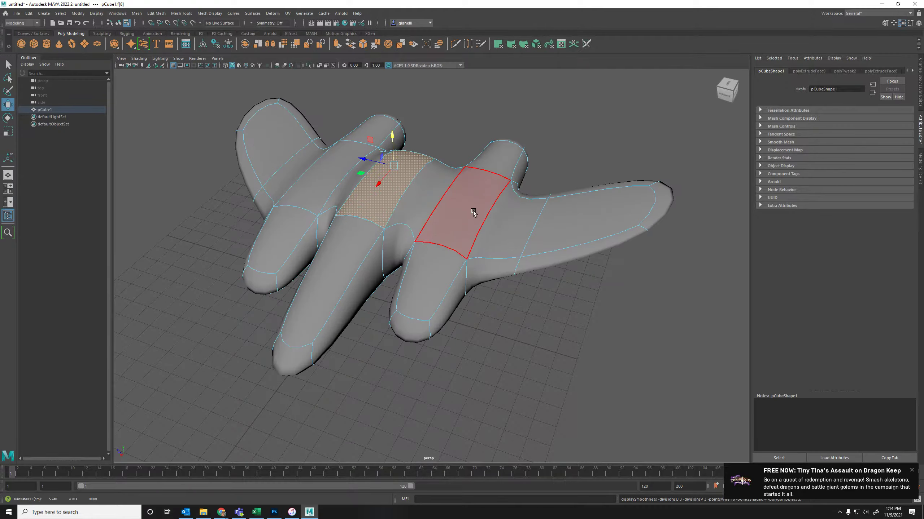
pyautogui.keyDown('alt'); pyautogui.moveTo(474, 210); pyautogui.dragTo(506, 293); pyautogui.keyUp('alt')
pyautogui.keyDown('alt'); pyautogui.moveTo(545, 292); pyautogui.dragTo(718, 319); pyautogui.keyUp('alt')
pyautogui.press('1')
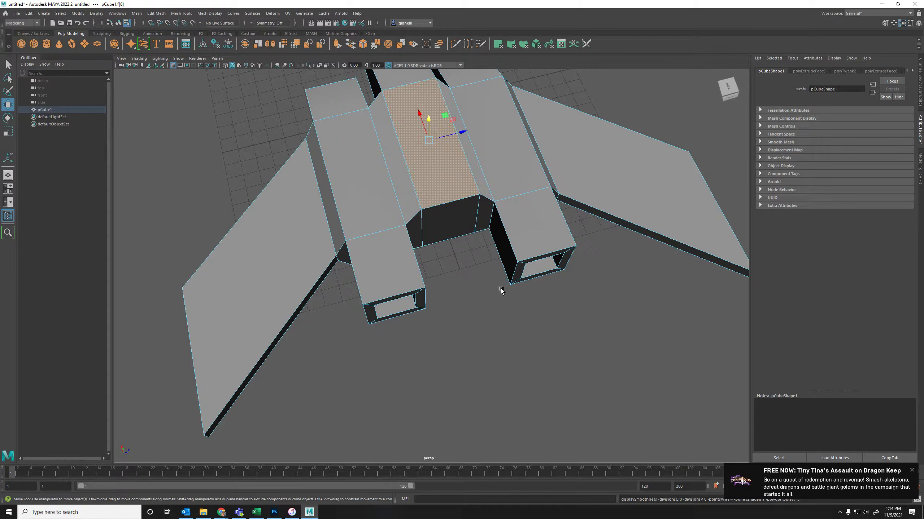
# Pull the lower rear edge between the engines backward, adjusting its position after checking the smoothed preview
pyautogui.rightClick(432, 258)
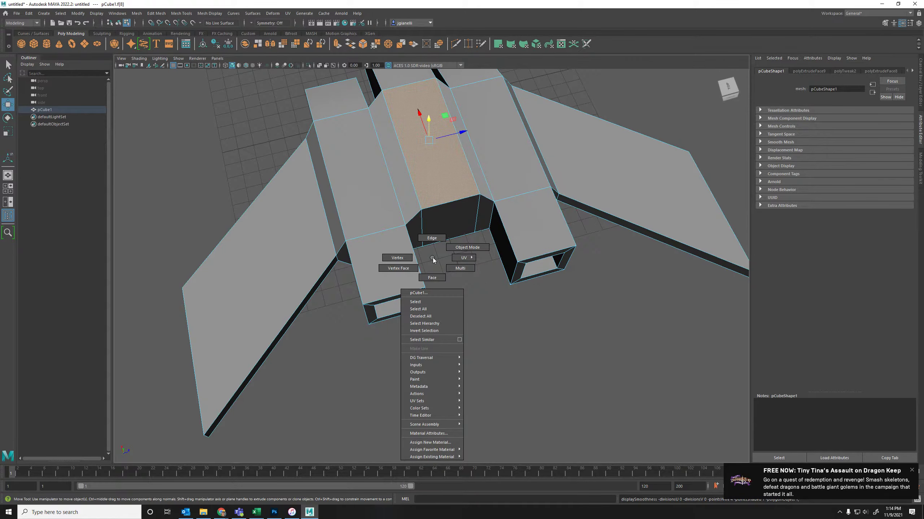
pyautogui.click(433, 239)
pyautogui.click(448, 243)
pyautogui.moveTo(458, 246); pyautogui.dragTo(466, 239)
pyautogui.press('3')
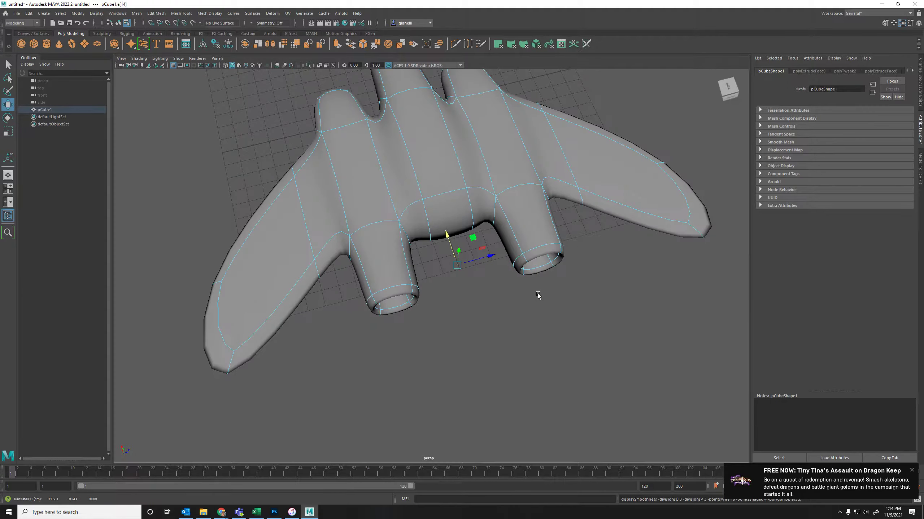
pyautogui.press('1')
pyautogui.moveTo(454, 242); pyautogui.dragTo(461, 249)
# Move the raised section's top rear edge forward, and shift the top edges where both engines meet the body slightly forward
pyautogui.keyDown('alt'); pyautogui.moveTo(538, 313); pyautogui.dragTo(600, 289); pyautogui.keyUp('alt')
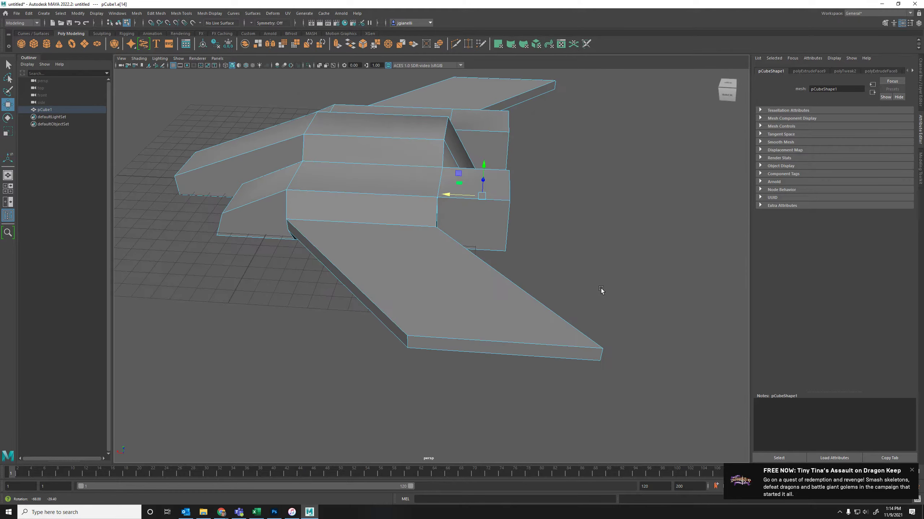
pyautogui.moveTo(443, 125); pyautogui.dragTo(424, 135)
pyautogui.keyDown('alt'); pyautogui.moveTo(425, 135); pyautogui.dragTo(561, 201); pyautogui.keyUp('alt')
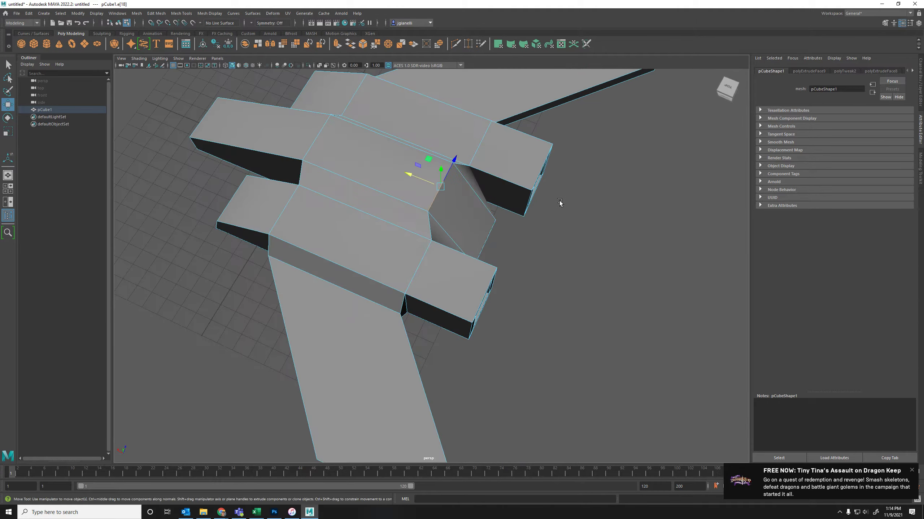
pyautogui.keyDown('alt'); pyautogui.moveTo(335, 208); pyautogui.dragTo(478, 186); pyautogui.keyUp('alt')
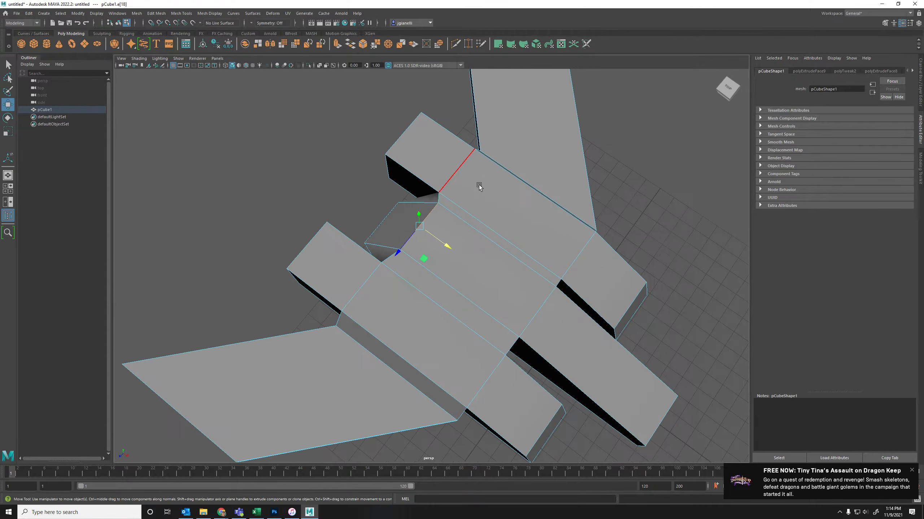
pyautogui.keyDown('shift'); pyautogui.click(369, 283); pyautogui.keyUp('shift')
pyautogui.moveTo(446, 249); pyautogui.dragTo(453, 251)
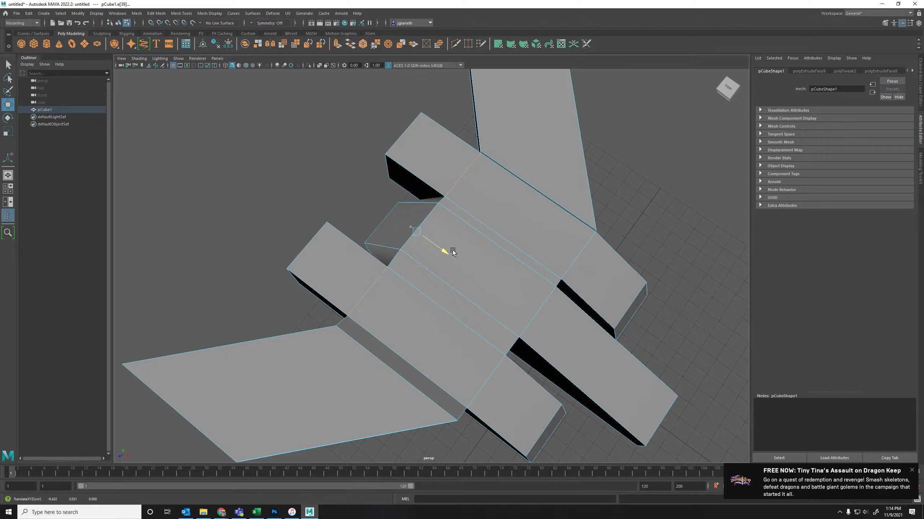
# Scale the recessed rear faces inside both engines down vertically to shrink the height of the exhaust openings
pyautogui.keyDown('alt'); pyautogui.moveTo(356, 327); pyautogui.dragTo(579, 210); pyautogui.keyUp('alt')
pyautogui.moveTo(579, 210); pyautogui.dragTo(621, 209, button='right')
pyautogui.click(621, 208)
pyautogui.keyDown('alt'); pyautogui.moveTo(621, 209); pyautogui.dragTo(381, 213); pyautogui.keyUp('alt')
pyautogui.keyDown('shift'); pyautogui.click(442, 200); pyautogui.keyUp('shift')
pyautogui.press('r')
pyautogui.moveTo(502, 132); pyautogui.dragTo(506, 154)
pyautogui.keyDown('alt'); pyautogui.moveTo(559, 246); pyautogui.dragTo(486, 236); pyautogui.keyUp('alt')
pyautogui.moveTo(456, 152); pyautogui.dragTo(457, 155)
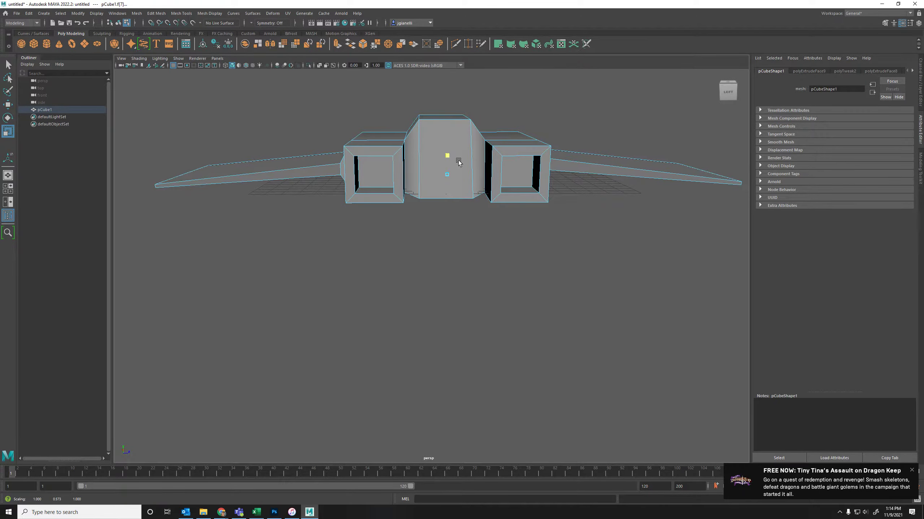
# Extrude the front faces of both side blocks and inset them to a local scale of about 0.761, 0.875, 0.863
pyautogui.keyDown('alt'); pyautogui.moveTo(570, 237); pyautogui.dragTo(411, 259); pyautogui.keyUp('alt')
pyautogui.rightClick(398, 313)
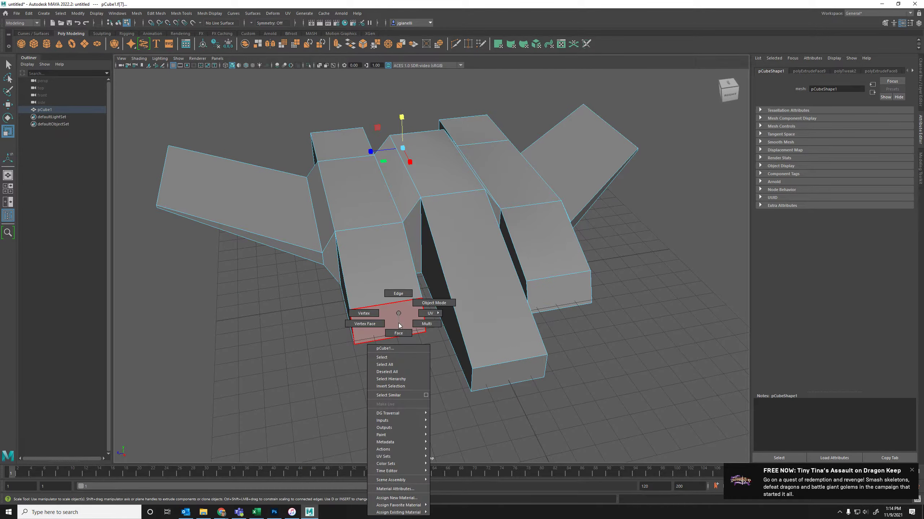
pyautogui.click(399, 333)
pyautogui.keyDown('shift'); pyautogui.click(565, 303); pyautogui.keyUp('shift')
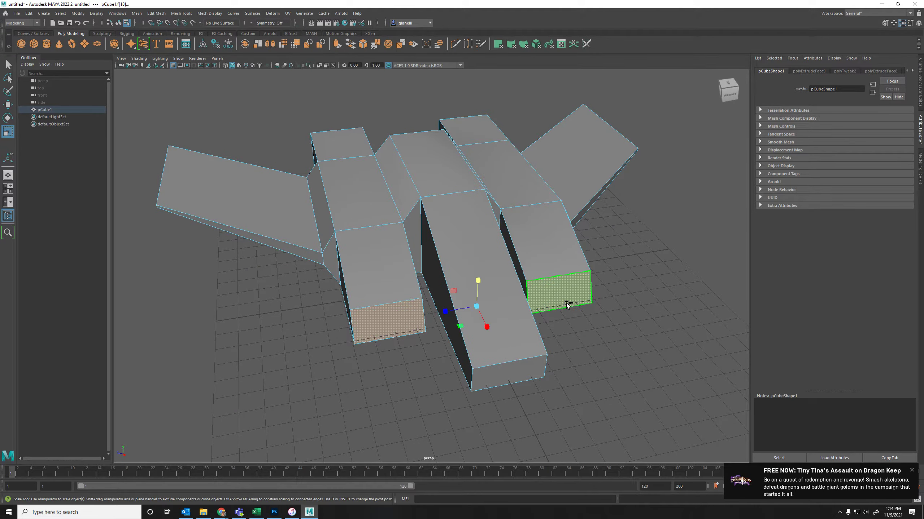
pyautogui.hotkey('ctrl', 'e')
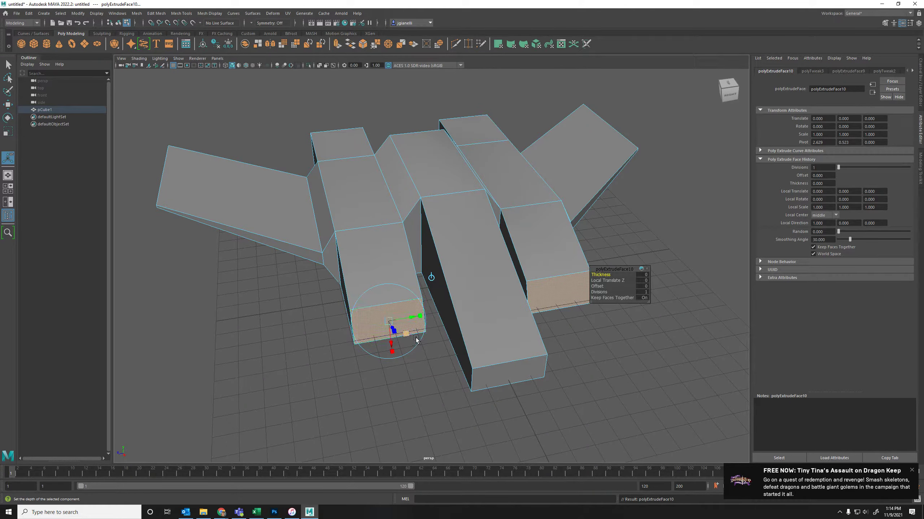
pyautogui.moveTo(415, 337); pyautogui.dragTo(411, 338)
pyautogui.hotkey('ctrl', 'z')
pyautogui.scroll(5, 435, 338)
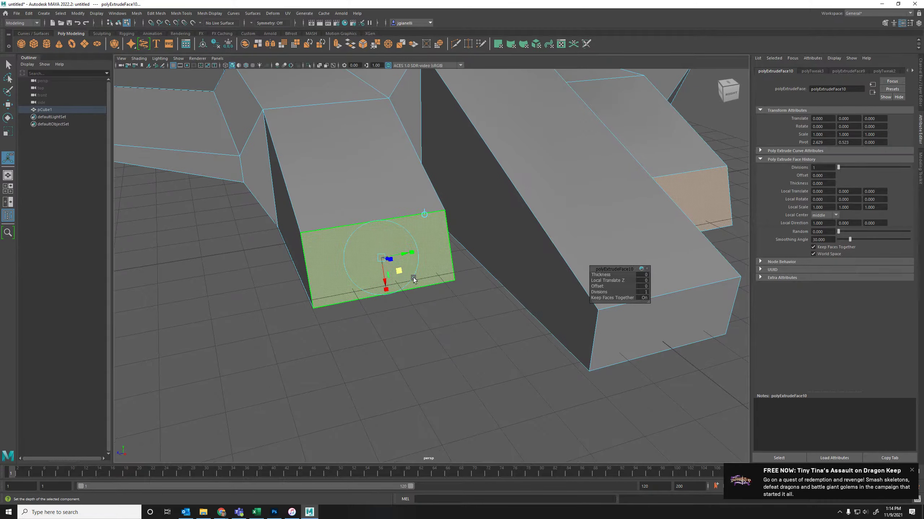
pyautogui.keyDown('alt'); pyautogui.moveTo(410, 276); pyautogui.dragTo(540, 323); pyautogui.keyUp('alt')
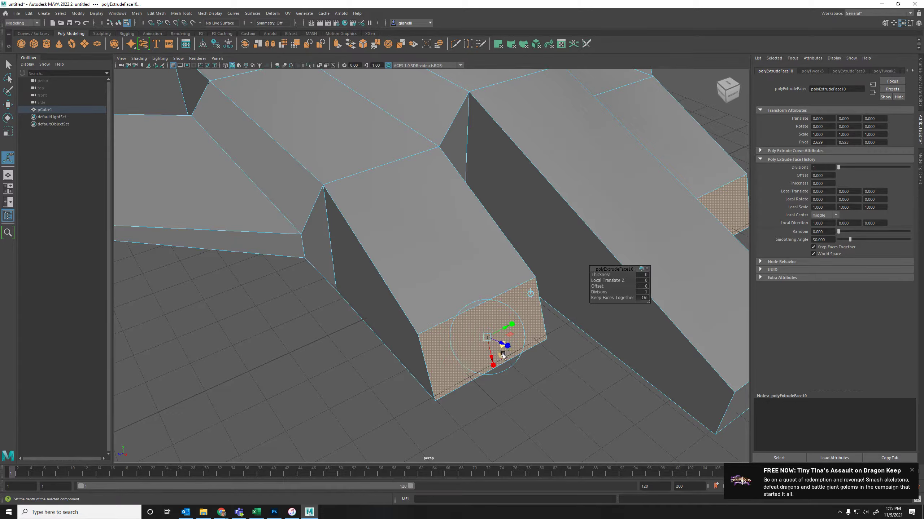
pyautogui.moveTo(509, 348); pyautogui.dragTo(514, 327)
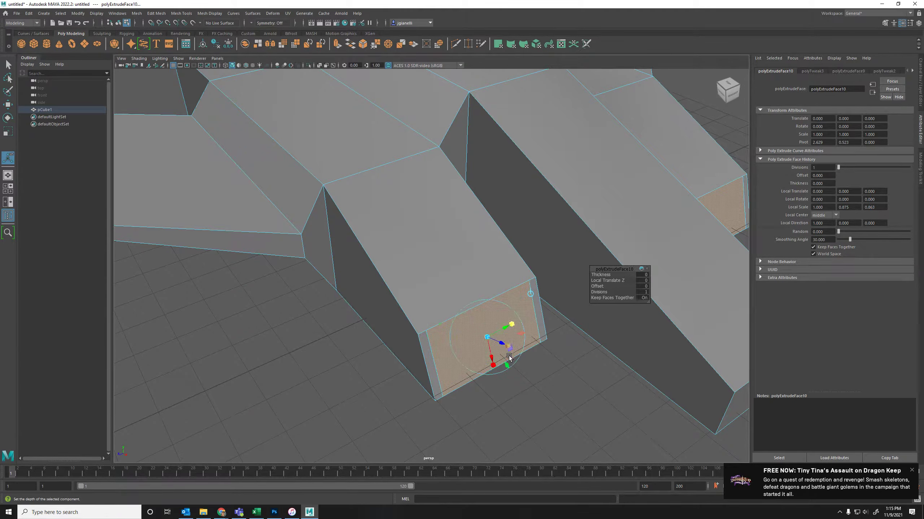
pyautogui.moveTo(501, 366); pyautogui.dragTo(501, 359)
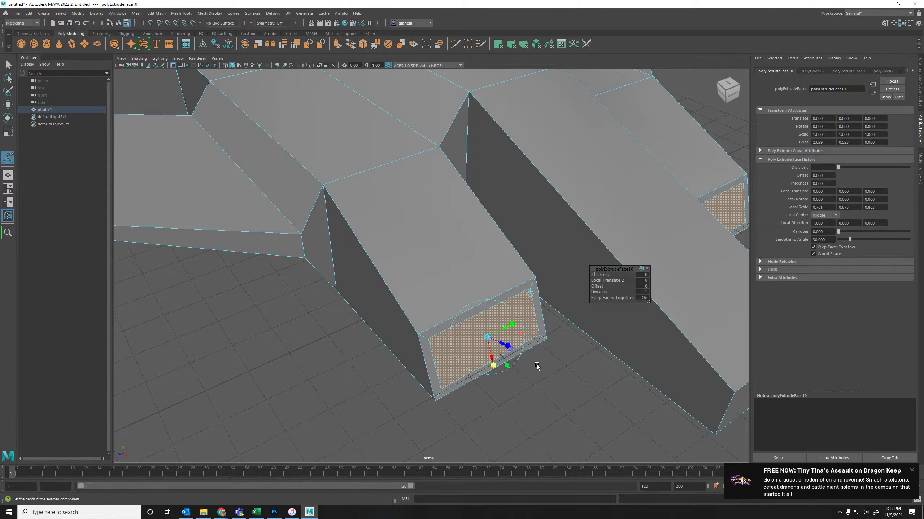
# Try extruding the inset front faces inward by about -1.169 along local Z, and undo the inward push
pyautogui.hotkey('ctrl', 'e')
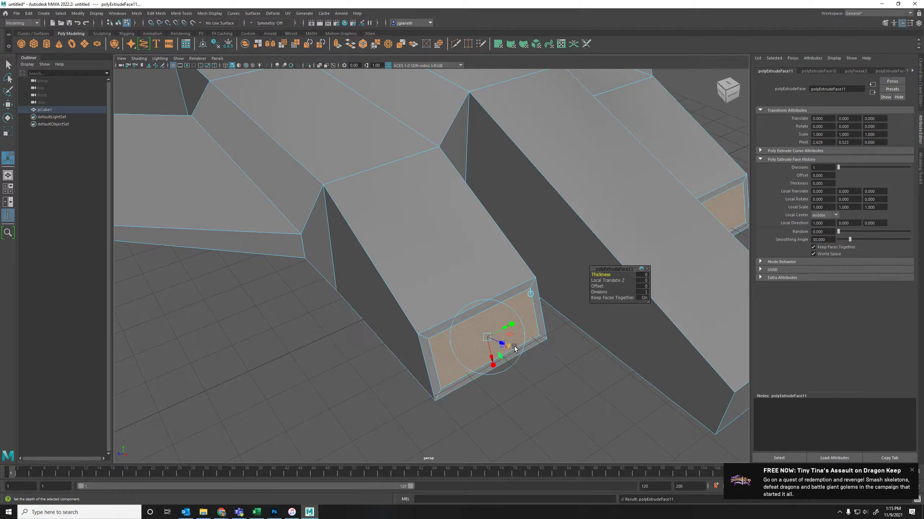
pyautogui.moveTo(504, 348); pyautogui.dragTo(492, 272)
pyautogui.hotkey('ctrl', 'z')
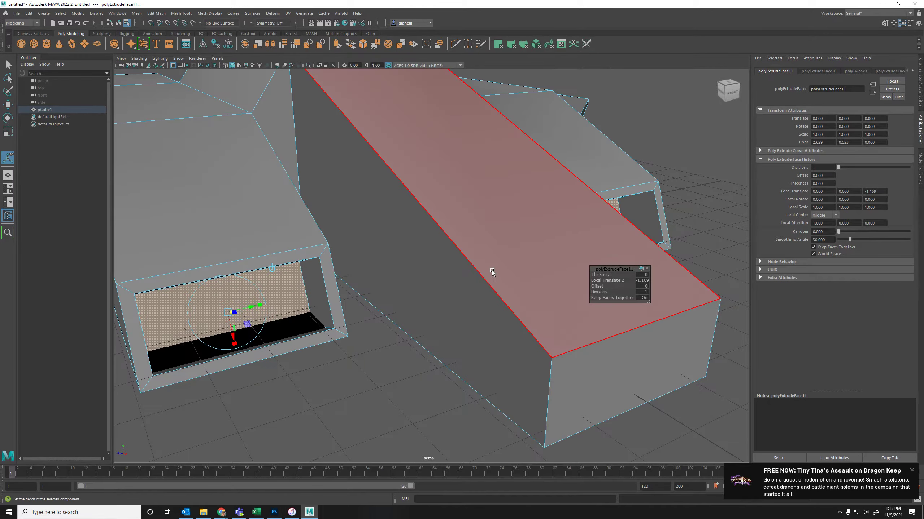
pyautogui.hotkey('ctrl', 'z')
# Try moving the extruded front faces about 2.7 units straight back into the side blocks, check the smoothed preview, and undo the move
pyautogui.keyDown('alt'); pyautogui.moveTo(342, 302); pyautogui.dragTo(478, 348); pyautogui.keyUp('alt')
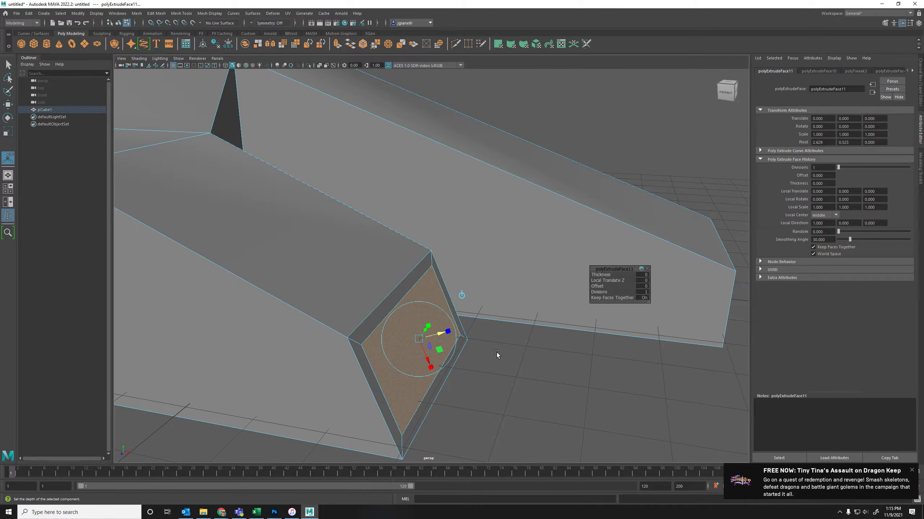
pyautogui.press('w')
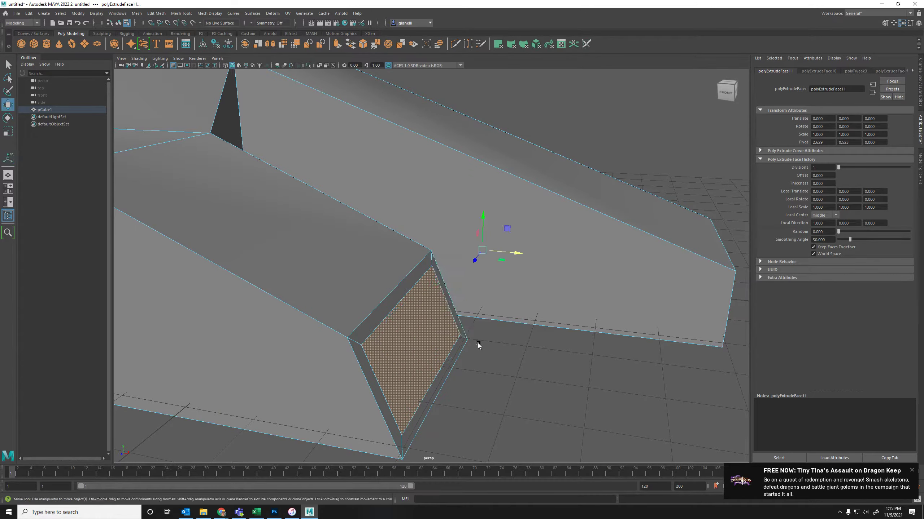
pyautogui.moveTo(524, 255); pyautogui.dragTo(441, 231)
pyautogui.keyDown('alt'); pyautogui.moveTo(455, 278); pyautogui.dragTo(478, 289); pyautogui.keyUp('alt')
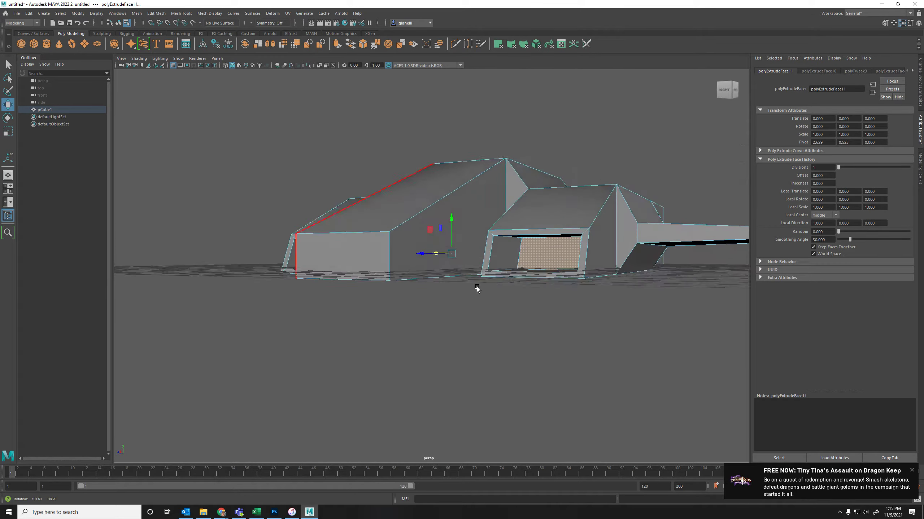
pyautogui.press('3')
pyautogui.press('1')
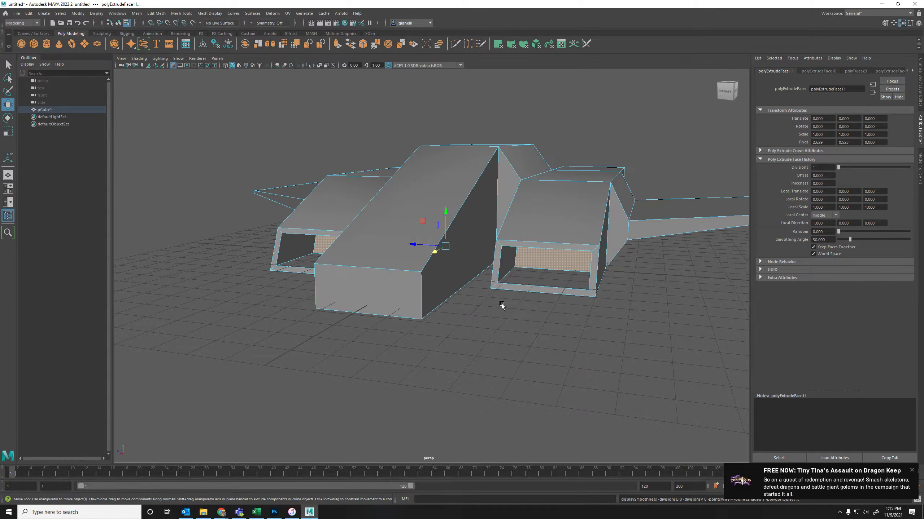
pyautogui.keyDown('alt'); pyautogui.moveTo(322, 297); pyautogui.dragTo(343, 296); pyautogui.keyUp('alt')
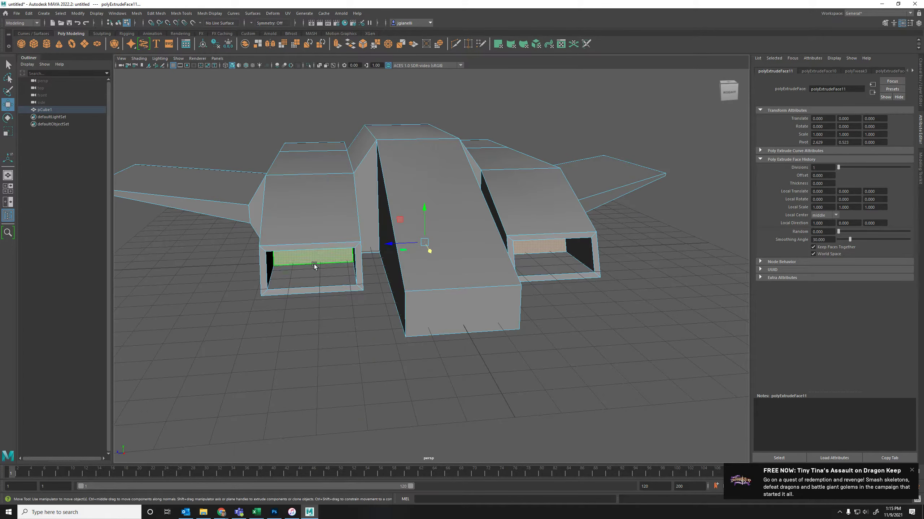
pyautogui.hotkey('ctrl', 'z')
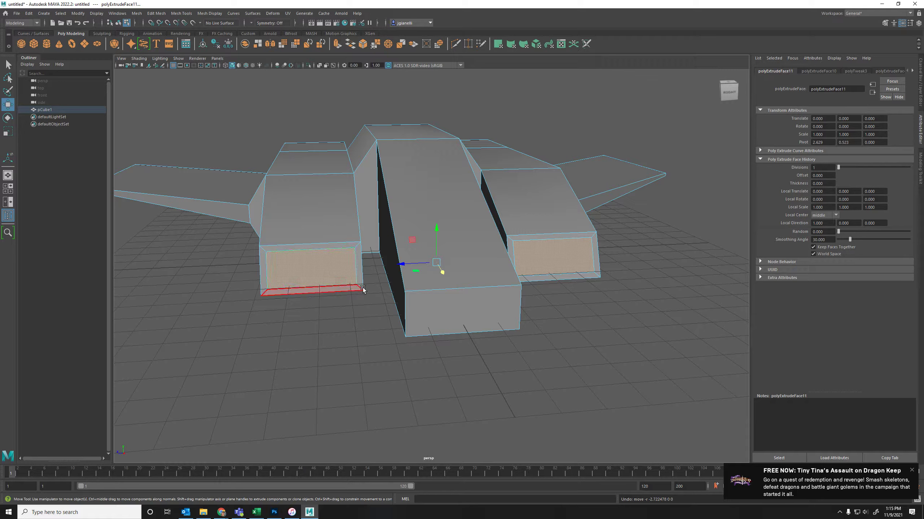
# Try narrowing the inset front faces sideways, and undo both that scaling and the earlier inset
pyautogui.press('r')
pyautogui.click(415, 268)
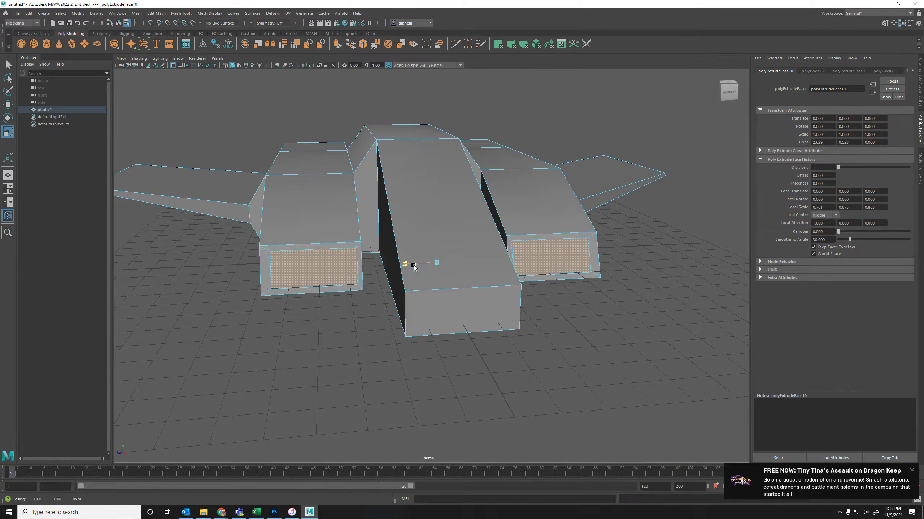
pyautogui.hotkey('ctrl', 'z')
pyautogui.hotkey('ctrl', 'z')
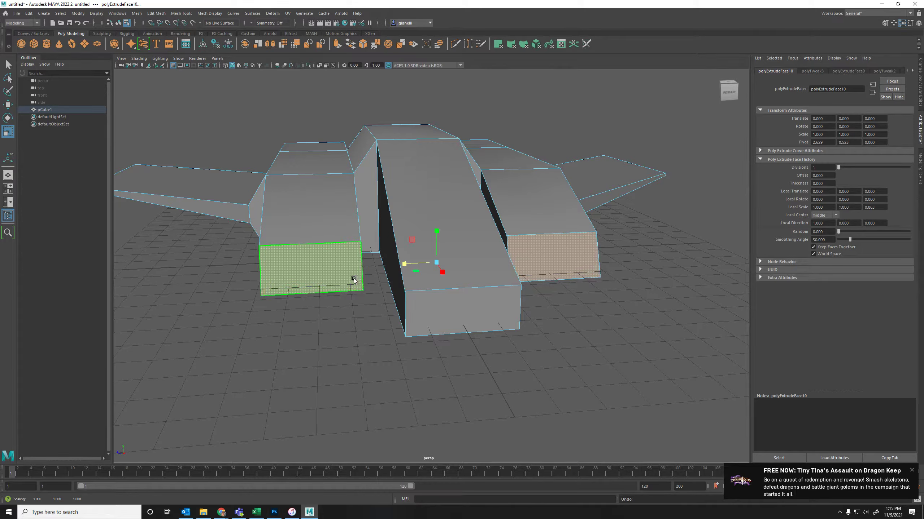
# Extrude the front faces of both side blocks and inset them to about half their width and two thirds of their height
pyautogui.click(343, 273)
pyautogui.press('w')
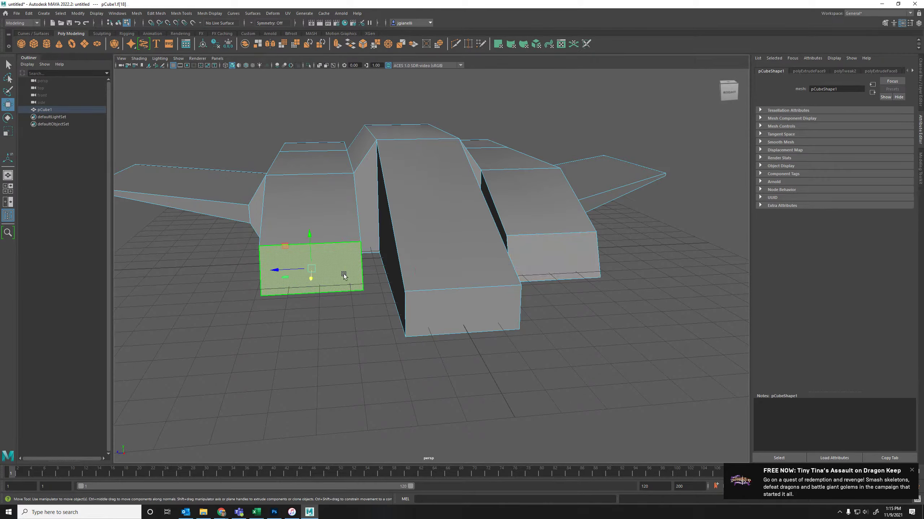
pyautogui.hotkey('ctrl', 'e')
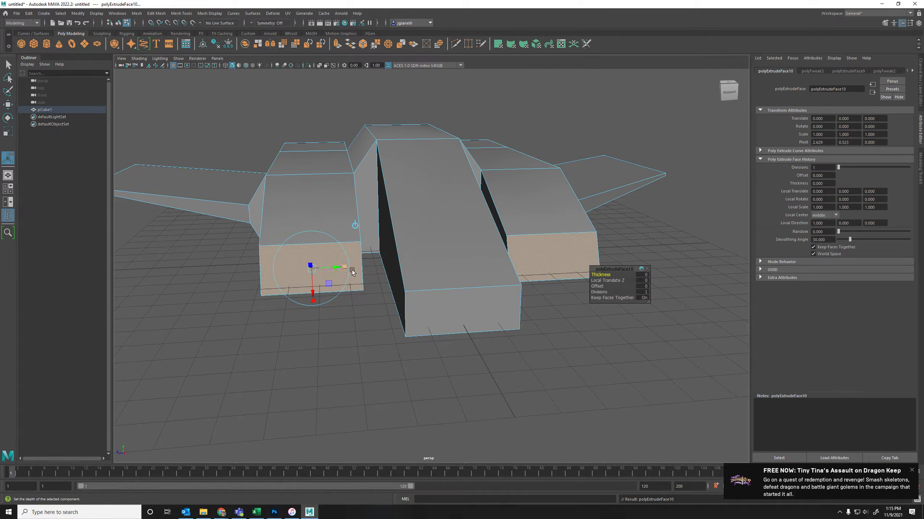
pyautogui.moveTo(352, 271); pyautogui.dragTo(332, 271)
pyautogui.moveTo(318, 306); pyautogui.dragTo(319, 295)
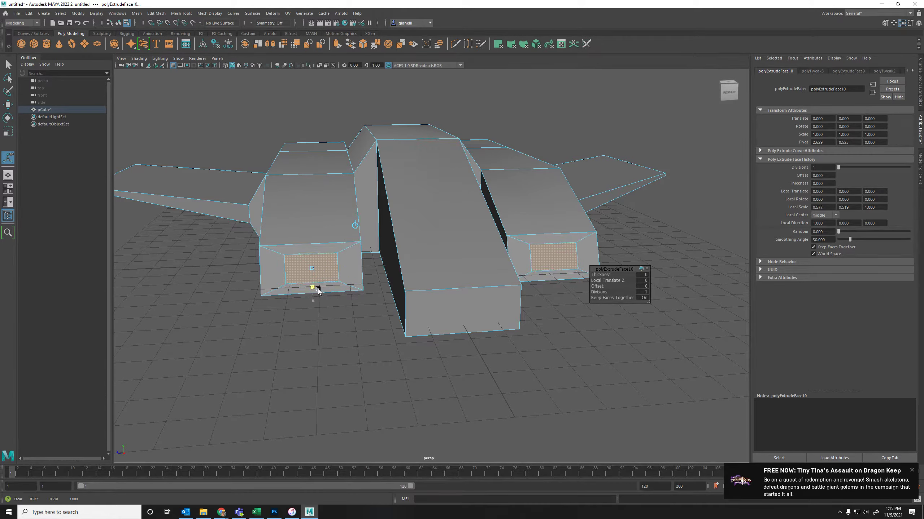
# Extrude the inset front faces again, move them back into the side blocks to hollow out intakes, and check the smoothed preview
pyautogui.hotkey('ctrl', 'e')
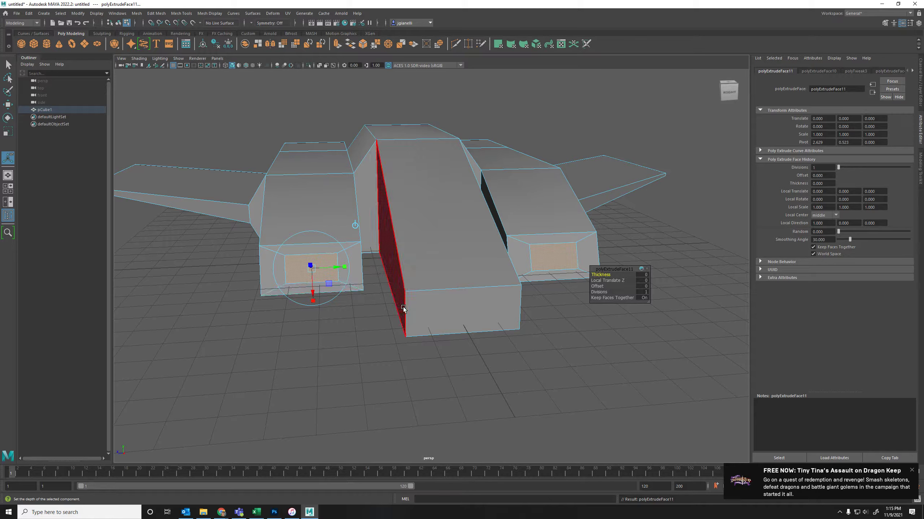
pyautogui.press('w')
pyautogui.keyDown('alt'); pyautogui.moveTo(412, 317); pyautogui.dragTo(503, 323); pyautogui.keyUp('alt')
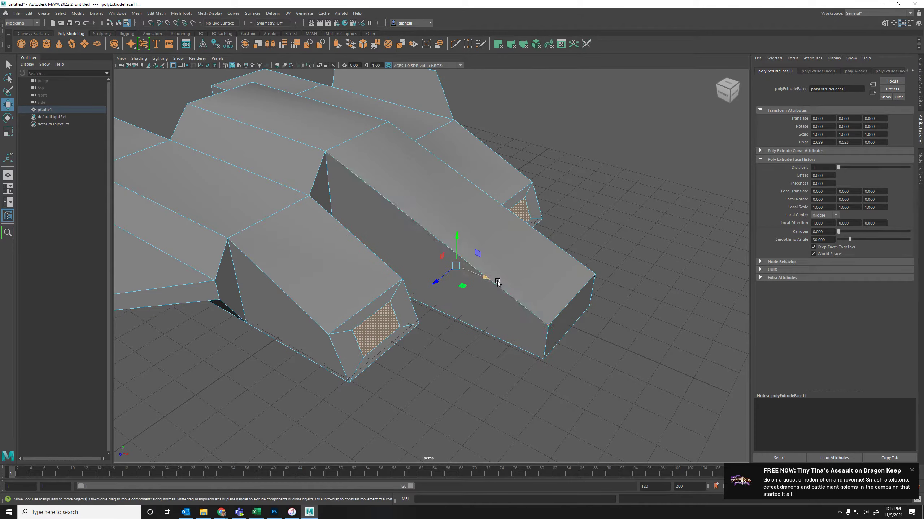
pyautogui.moveTo(495, 282); pyautogui.dragTo(485, 279)
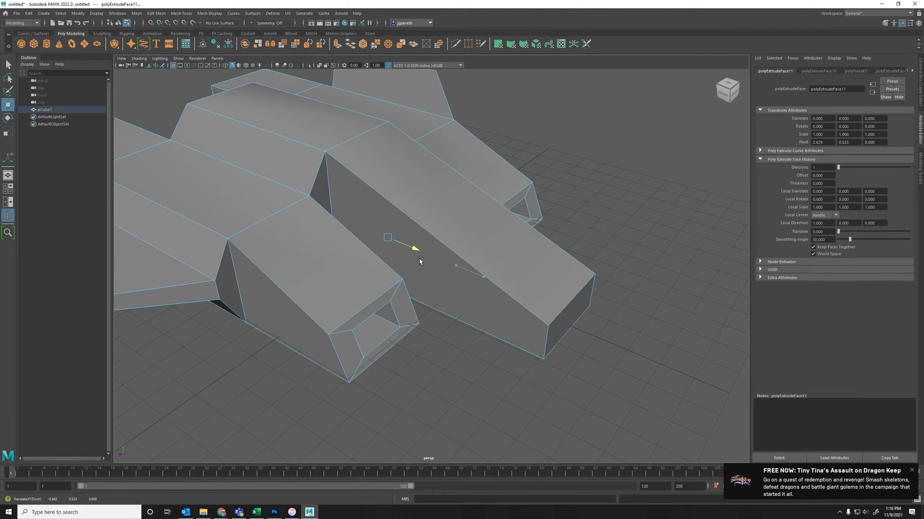
pyautogui.keyDown('alt'); pyautogui.moveTo(414, 256); pyautogui.dragTo(562, 281); pyautogui.keyUp('alt')
pyautogui.press('3')
pyautogui.keyDown('alt'); pyautogui.moveTo(458, 301); pyautogui.dragTo(491, 220); pyautogui.keyUp('alt')
pyautogui.press('1')
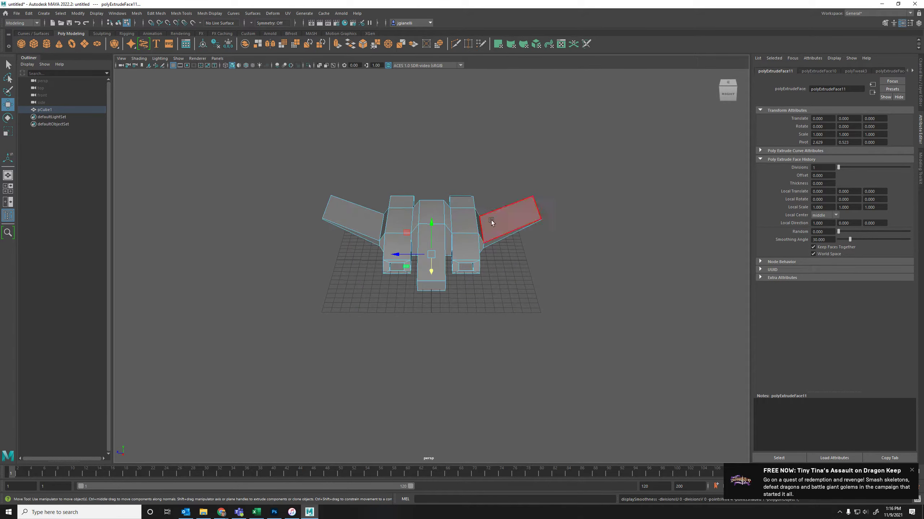
# Select the top face of the central hump and lower it slightly while viewing the smoothed model
pyautogui.rightClick(461, 210)
pyautogui.click(460, 229)
pyautogui.click(431, 209)
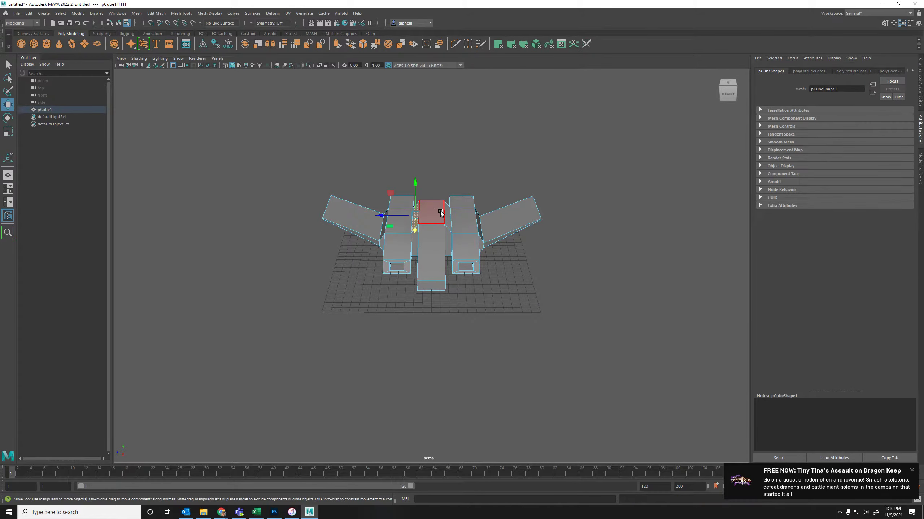
pyautogui.press('3')
pyautogui.keyDown('alt'); pyautogui.moveTo(480, 209); pyautogui.dragTo(510, 277); pyautogui.keyUp('alt')
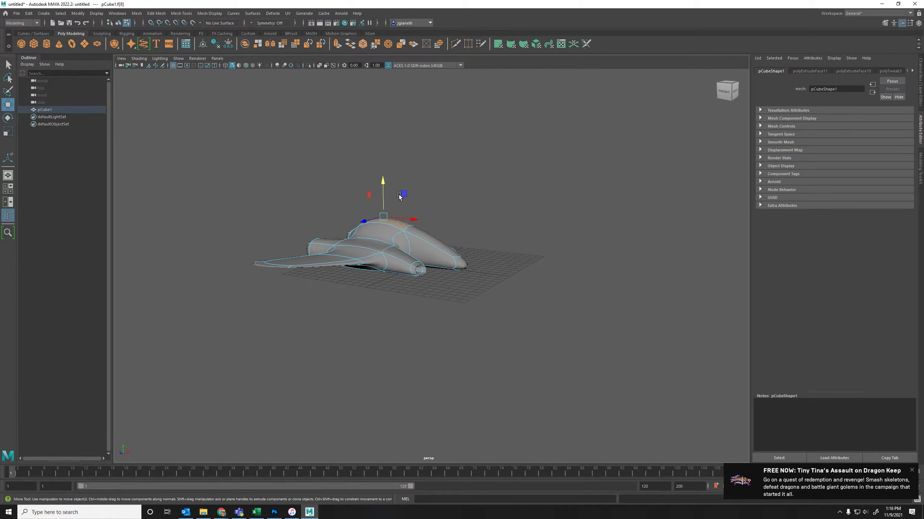
pyautogui.hotkey('ctrl', 'z')
pyautogui.click(392, 185)
pyautogui.hotkey('ctrl', 'z')
pyautogui.moveTo(390, 182); pyautogui.dragTo(391, 190)
# Return to object mode, inspect the smoothed spaceship from several sides, and restore the unsmoothed display
pyautogui.press('3')
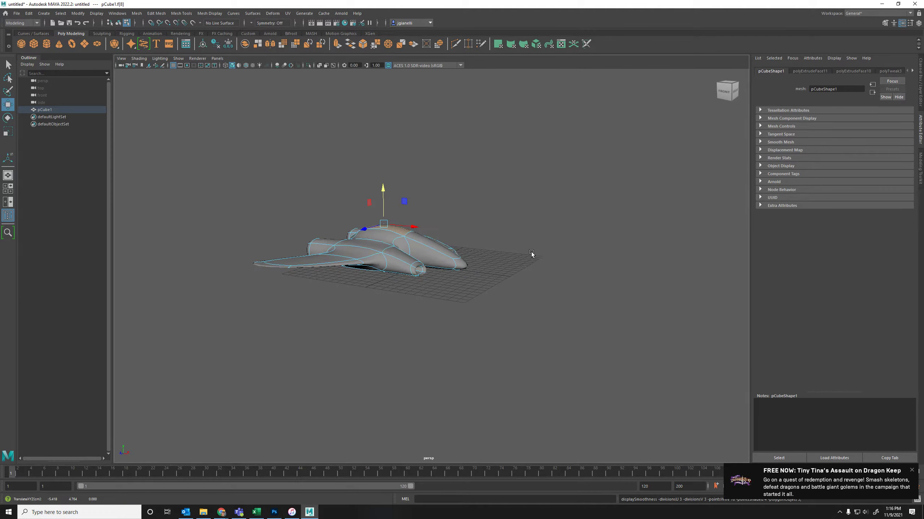
pyautogui.moveTo(500, 252); pyautogui.dragTo(535, 242, button='right')
pyautogui.click(537, 244)
pyautogui.keyDown('alt'); pyautogui.moveTo(536, 245); pyautogui.dragTo(563, 264); pyautogui.keyUp('alt')
pyautogui.keyDown('alt'); pyautogui.moveTo(487, 268); pyautogui.dragTo(365, 245); pyautogui.keyUp('alt')
pyautogui.click(554, 268)
pyautogui.press('1')
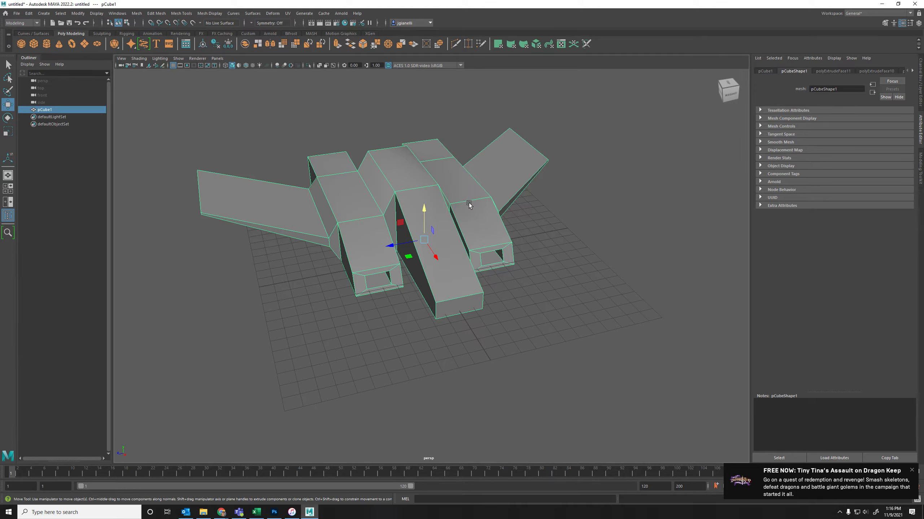
# Select the tip vertices of both wings and lower them so the wings lie flatter
pyautogui.keyDown('alt'); pyautogui.moveTo(502, 201); pyautogui.dragTo(534, 181); pyautogui.keyUp('alt')
pyautogui.keyDown('alt'); pyautogui.moveTo(291, 220); pyautogui.dragTo(177, 203); pyautogui.keyUp('alt')
pyautogui.rightClick(181, 188)
pyautogui.moveTo(174, 197); pyautogui.dragTo(147, 189, button='right')
pyautogui.moveTo(168, 174); pyautogui.dragTo(221, 256)
pyautogui.keyDown('alt'); pyautogui.moveTo(590, 259); pyautogui.dragTo(605, 241); pyautogui.keyUp('alt')
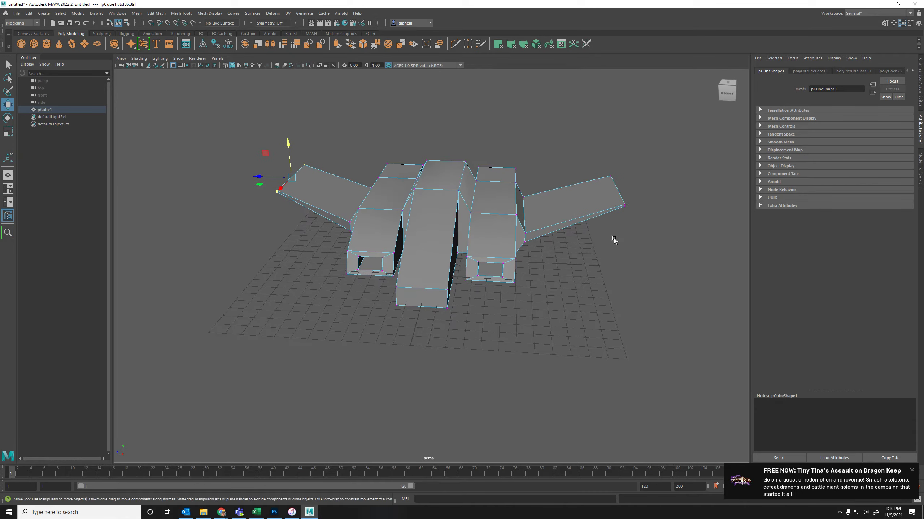
pyautogui.keyDown('shift'); pyautogui.moveTo(654, 158); pyautogui.dragTo(605, 215); pyautogui.keyUp('shift')
pyautogui.moveTo(459, 156); pyautogui.dragTo(468, 184)
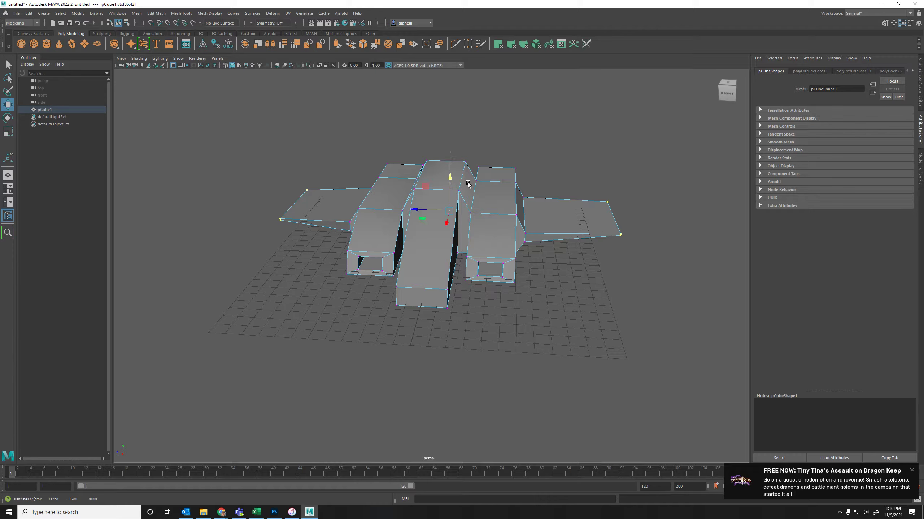
# Adjust how far back both wing tips sweep along the ship's length, comparing the shape in smooth preview from several sides
pyautogui.press('r')
pyautogui.moveTo(434, 209); pyautogui.dragTo(453, 192)
pyautogui.press('w')
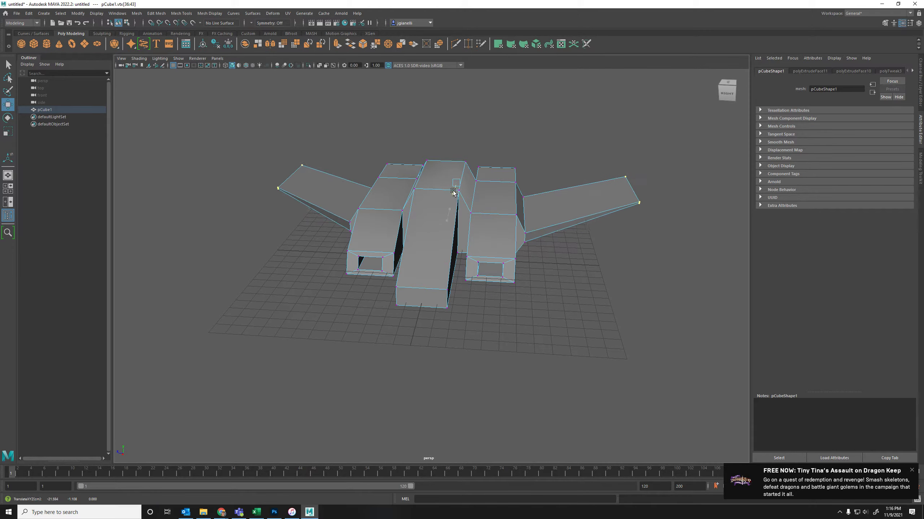
pyautogui.press('3')
pyautogui.keyDown('alt'); pyautogui.moveTo(644, 270); pyautogui.dragTo(588, 298); pyautogui.keyUp('alt')
pyautogui.press('1')
pyautogui.keyDown('alt'); pyautogui.moveTo(690, 286); pyautogui.dragTo(433, 286); pyautogui.keyUp('alt')
pyautogui.moveTo(515, 297); pyautogui.dragTo(479, 306, button='middle')
pyautogui.keyDown('alt'); pyautogui.moveTo(418, 295); pyautogui.dragTo(416, 269); pyautogui.keyUp('alt')
pyautogui.press('3')
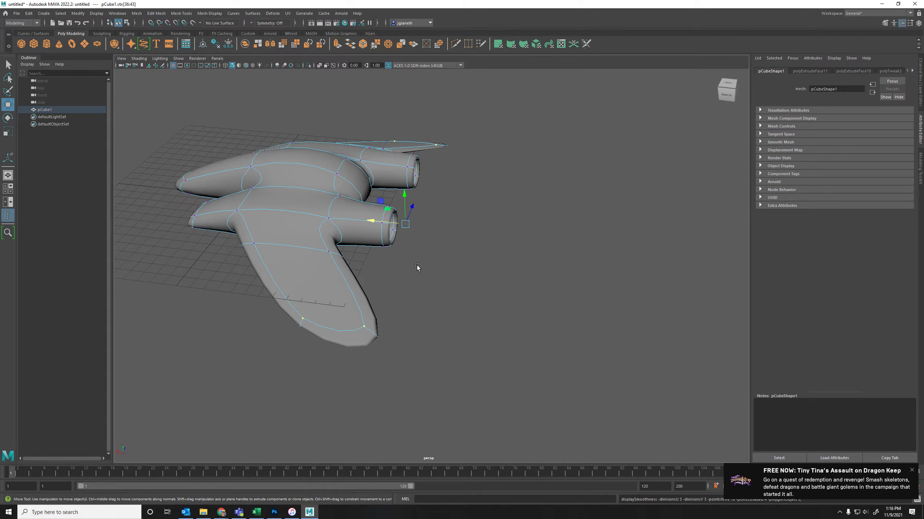
pyautogui.keyDown('alt'); pyautogui.moveTo(243, 299); pyautogui.dragTo(429, 238); pyautogui.keyUp('alt')
pyautogui.press('1')
# Return to object mode and apply Smooth to the whole spaceship mesh with 1 division
pyautogui.rightClick(430, 237)
pyautogui.click(455, 227)
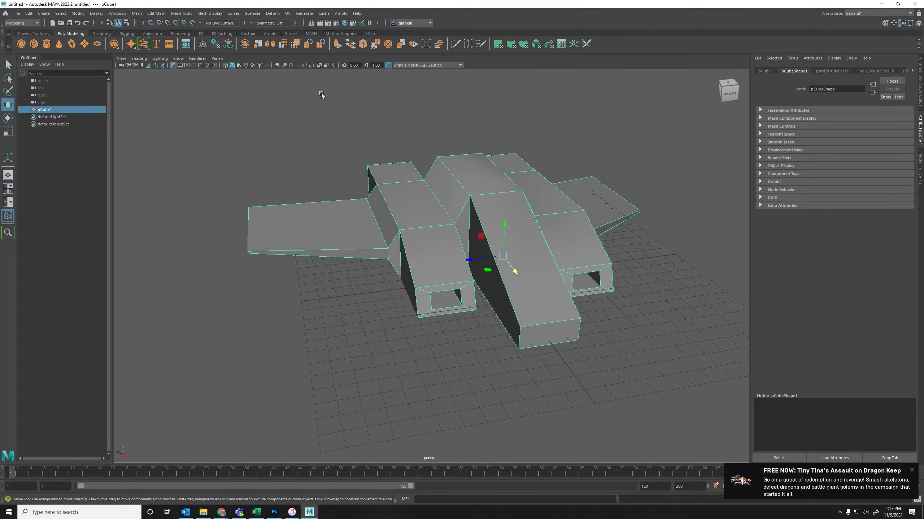
pyautogui.click(285, 48)
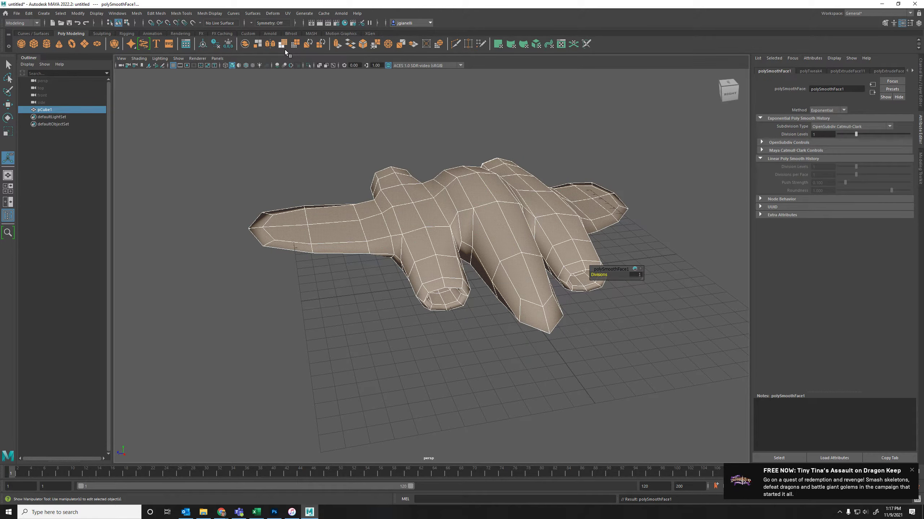
# Apply Smooth a second time to the spaceship mesh with 1 division and inspect it from several sides
pyautogui.click(284, 48)
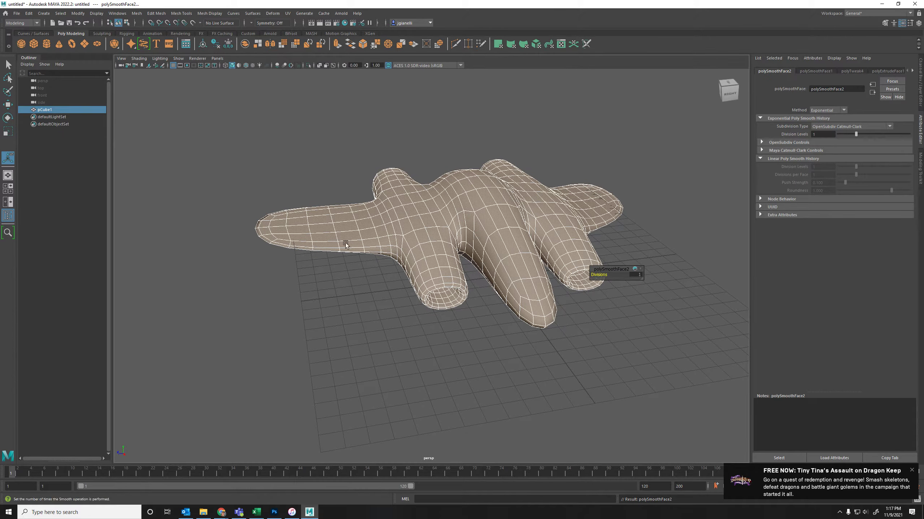
pyautogui.click(358, 314)
pyautogui.keyDown('alt'); pyautogui.moveTo(371, 311); pyautogui.dragTo(505, 241); pyautogui.keyUp('alt')
pyautogui.click(505, 241)
pyautogui.keyDown('alt'); pyautogui.moveTo(659, 208); pyautogui.dragTo(566, 267); pyautogui.keyUp('alt')
pyautogui.keyDown('alt'); pyautogui.moveTo(529, 177); pyautogui.dragTo(476, 250); pyautogui.keyUp('alt')
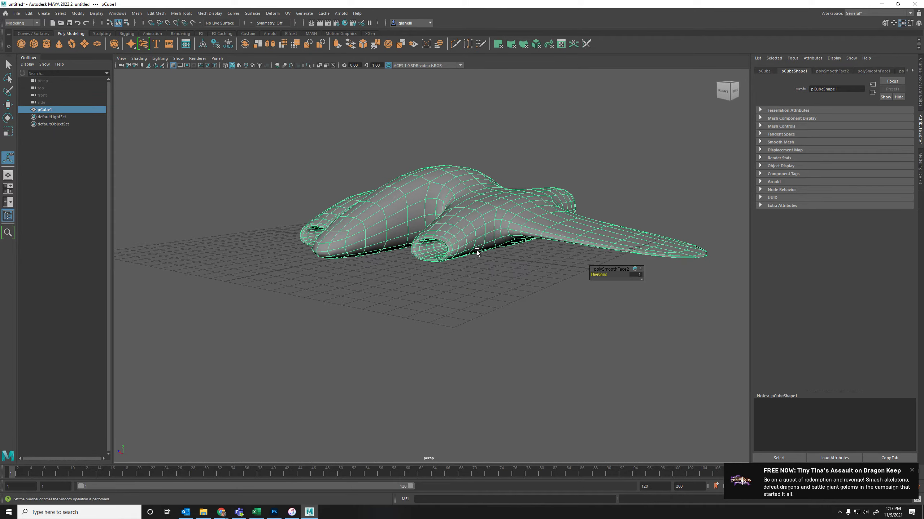
pyautogui.click(494, 273)
pyautogui.keyDown('alt'); pyautogui.moveTo(497, 304); pyautogui.dragTo(550, 322); pyautogui.keyUp('alt')
pyautogui.click(526, 274)
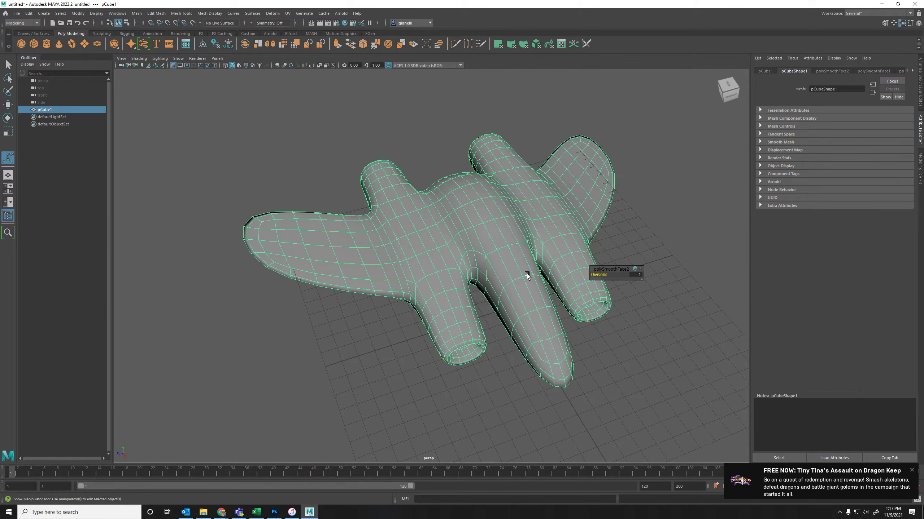
# Open the UV Editor for the spaceship and turn on the checker map to check for stretched texture
pyautogui.click(287, 13)
pyautogui.click(302, 24)
pyautogui.click(287, 14)
pyautogui.click(287, 15)
pyautogui.moveTo(279, 49); pyautogui.dragTo(491, 293)
pyautogui.click(583, 317)
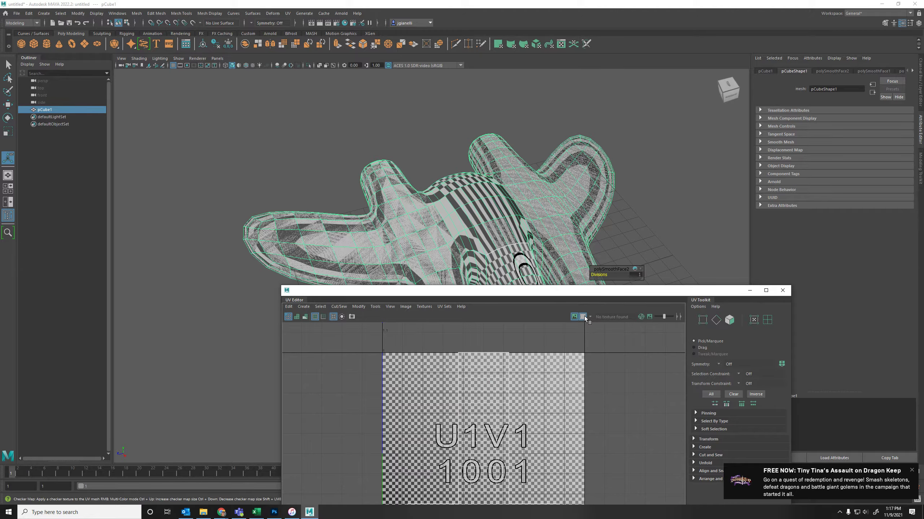
pyautogui.keyDown('alt'); pyautogui.moveTo(658, 206); pyautogui.dragTo(478, 225); pyautogui.keyUp('alt')
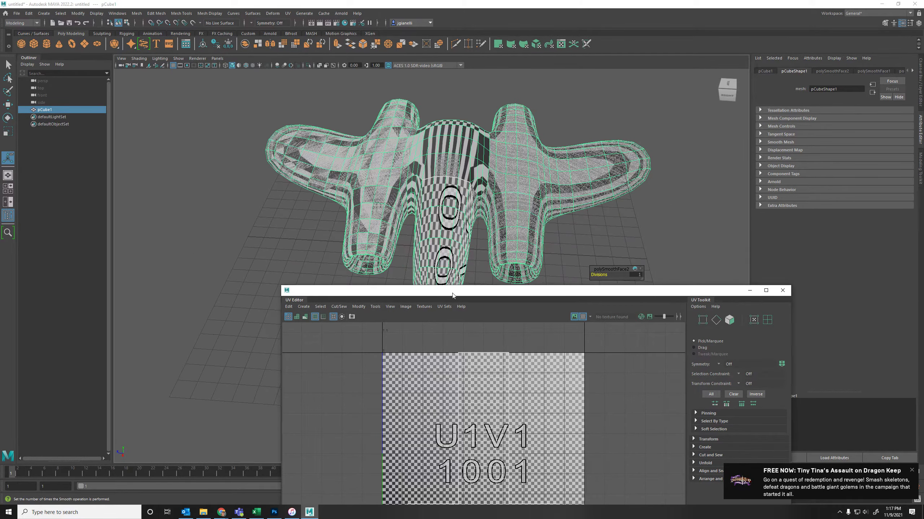
# Apply an Automatic UV projection to the spaceship and inspect the checker pattern on its surface
pyautogui.moveTo(452, 291); pyautogui.dragTo(404, 310)
pyautogui.click(288, 13)
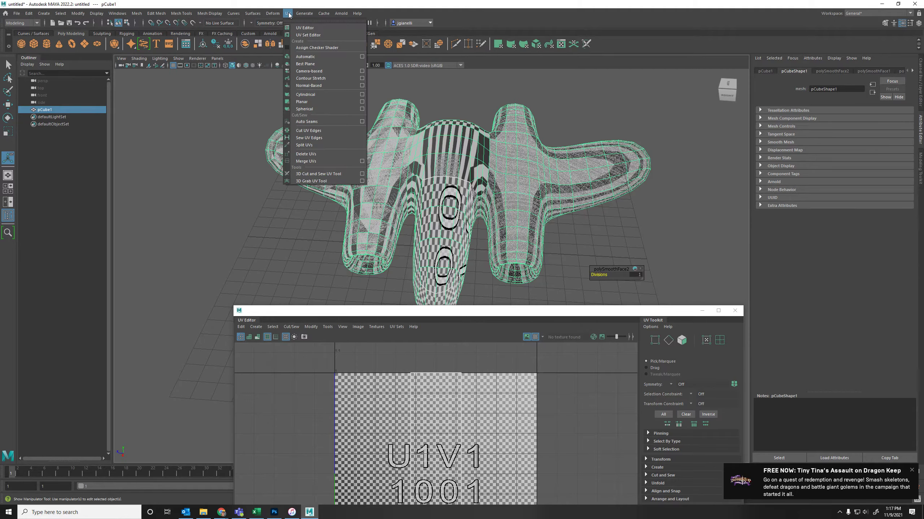
pyautogui.click(298, 58)
pyautogui.keyDown('alt'); pyautogui.moveTo(430, 195); pyautogui.dragTo(508, 214); pyautogui.keyUp('alt')
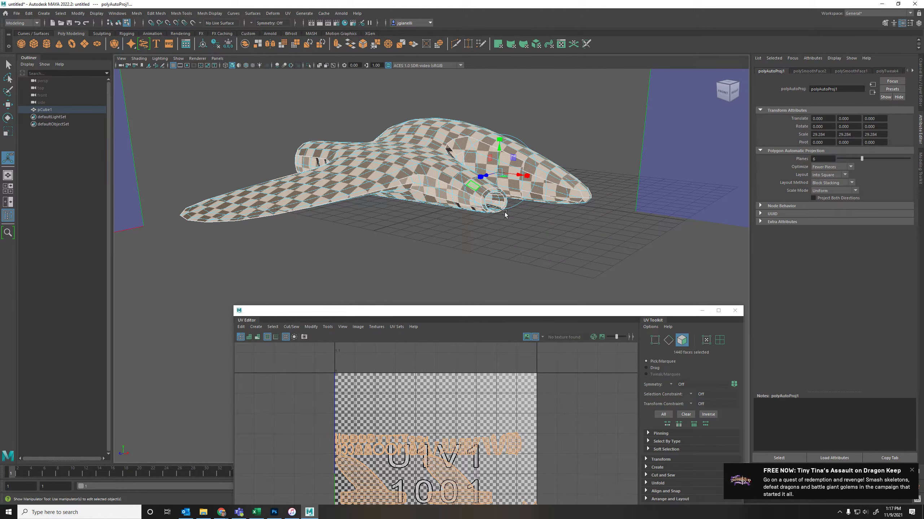
# Turn off the checker map, examine the UV shell layout, and close the UV Editor
pyautogui.moveTo(483, 310); pyautogui.dragTo(372, 5)
pyautogui.scroll(4, 342, 193)
pyautogui.scroll(-1, 336, 192)
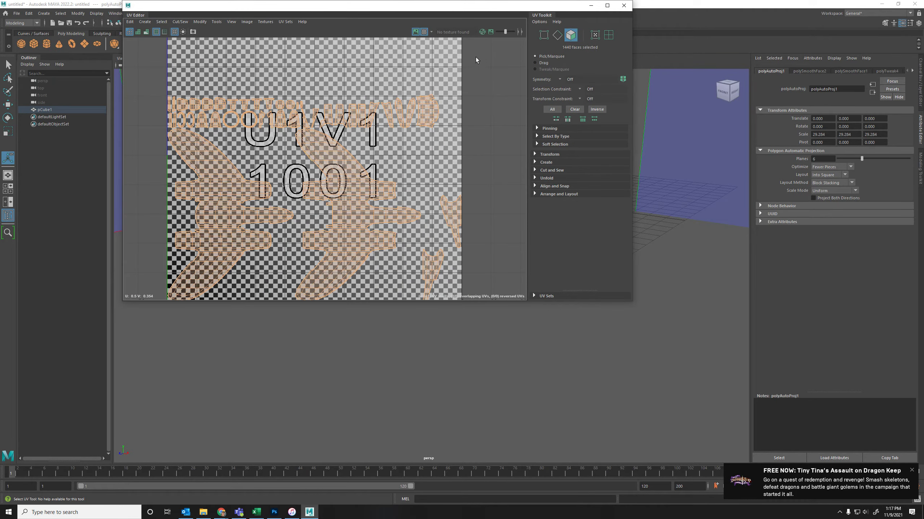
pyautogui.click(425, 32)
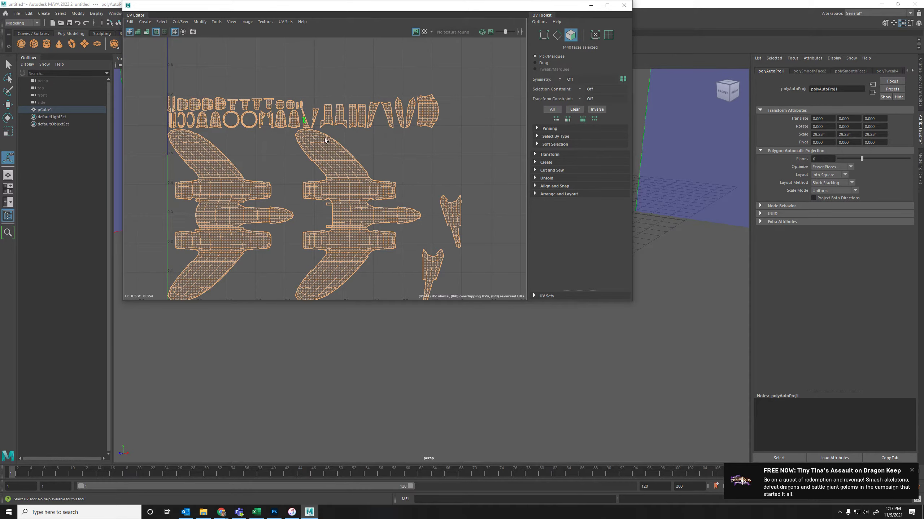
pyautogui.moveTo(333, 10); pyautogui.dragTo(456, 289)
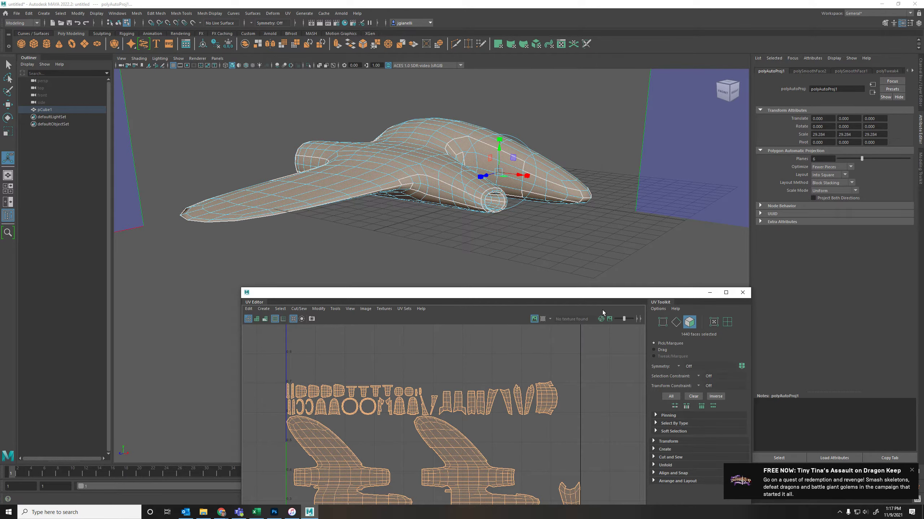
pyautogui.click(743, 294)
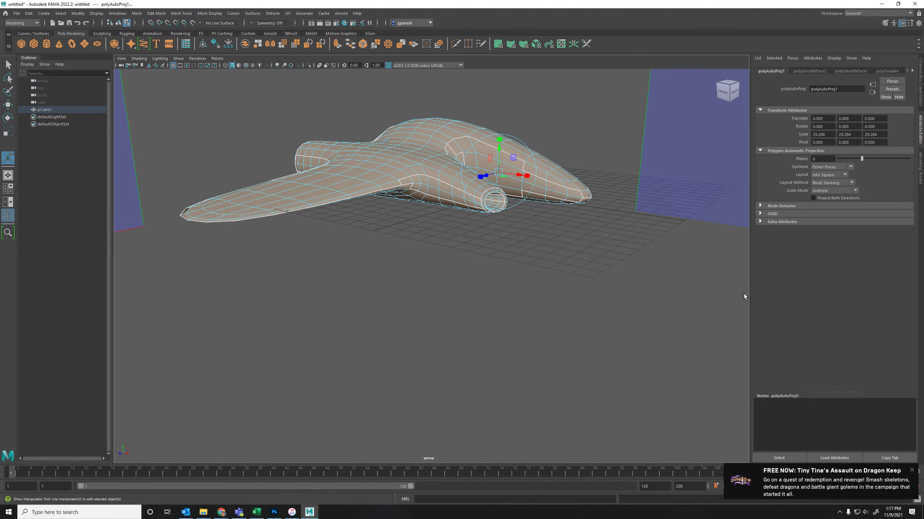
pyautogui.click(911, 470)
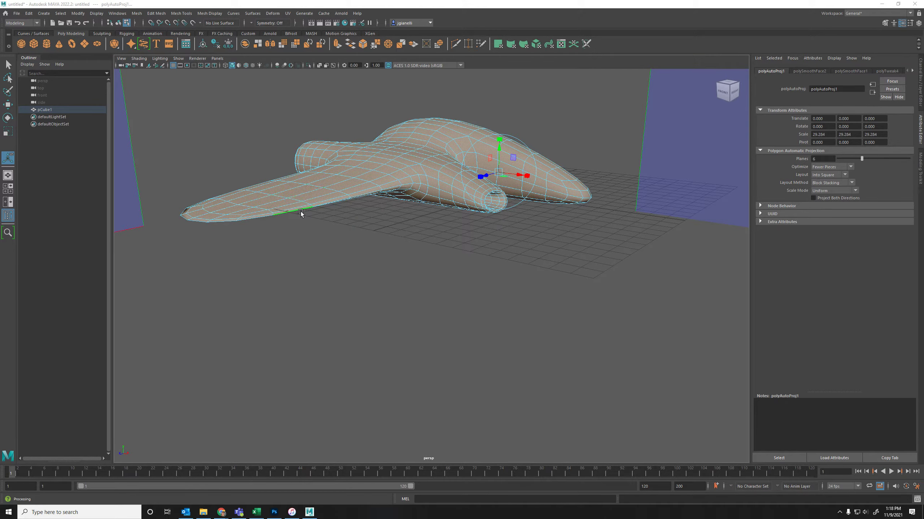
# Return the spaceship from UV projection editing to object mode with the whole mesh selected
pyautogui.keyDown('alt'); pyautogui.moveTo(428, 191); pyautogui.dragTo(396, 210); pyautogui.keyUp('alt')
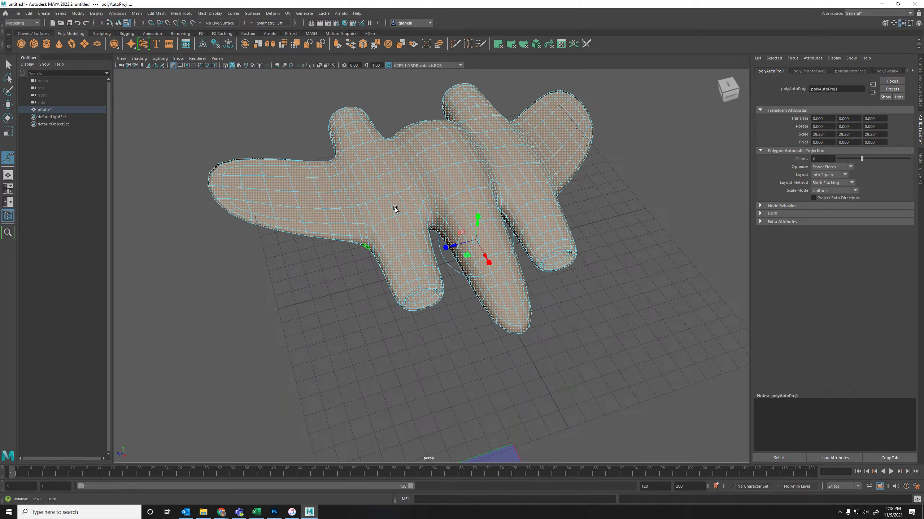
pyautogui.moveTo(424, 181); pyautogui.dragTo(444, 171, button='right')
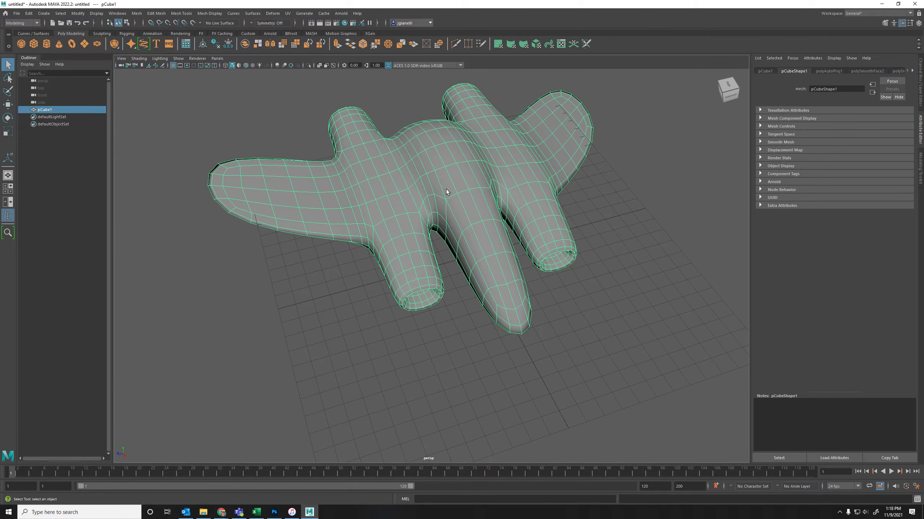
pyautogui.click(18, 14)
pyautogui.click(19, 14)
# Compare the spaceship in smooth preview and unsmoothed display, and inspect the deselected model from behind
pyautogui.press('1')
pyautogui.press('3')
pyautogui.press('1')
pyautogui.press('3')
pyautogui.keyDown('alt'); pyautogui.moveTo(368, 218); pyautogui.dragTo(430, 231); pyautogui.keyUp('alt')
pyautogui.press('1')
pyautogui.click(365, 340)
pyautogui.keyDown('alt'); pyautogui.moveTo(367, 354); pyautogui.dragTo(457, 358); pyautogui.keyUp('alt')
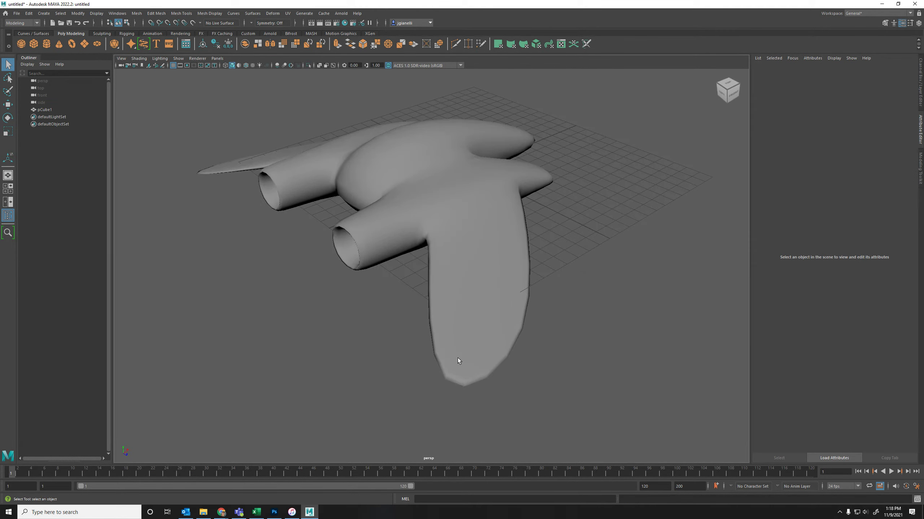
# Select the spaceship, apply a third Smooth with 1 division, and reselect it as an object
pyautogui.click(474, 346)
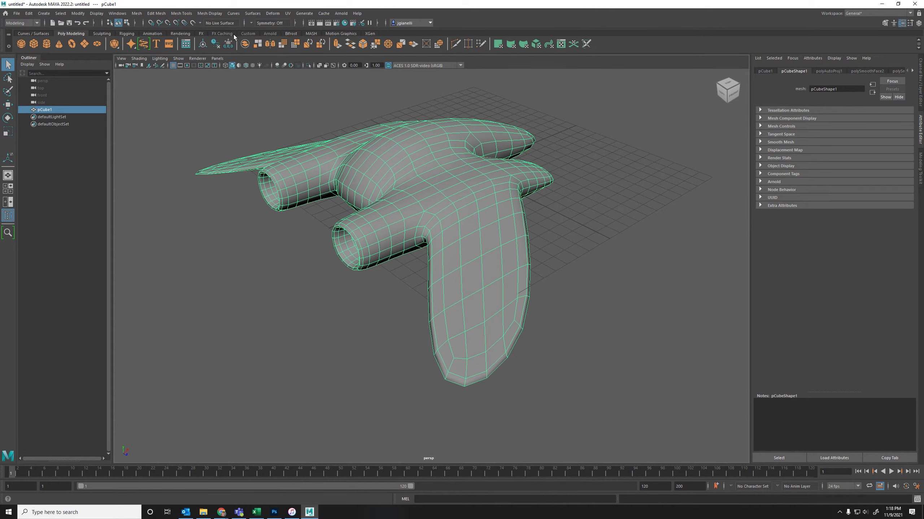
pyautogui.click(283, 45)
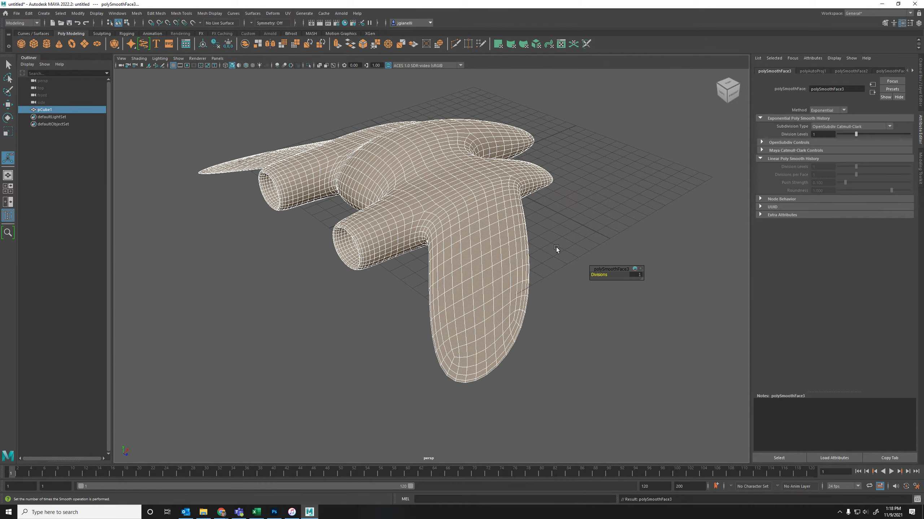
pyautogui.click(556, 247)
pyautogui.click(526, 252)
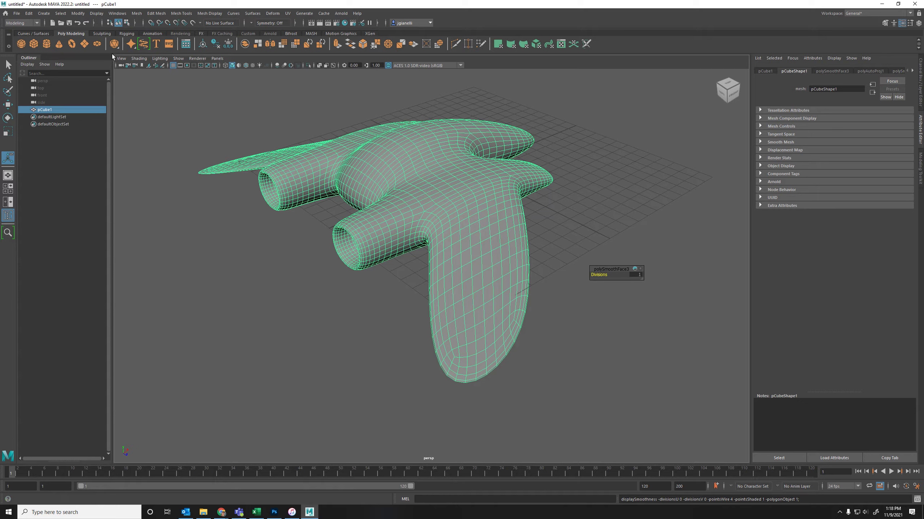
# Enable the Poly Count heads-up display in the viewport
pyautogui.click(98, 15)
pyautogui.moveTo(114, 41)
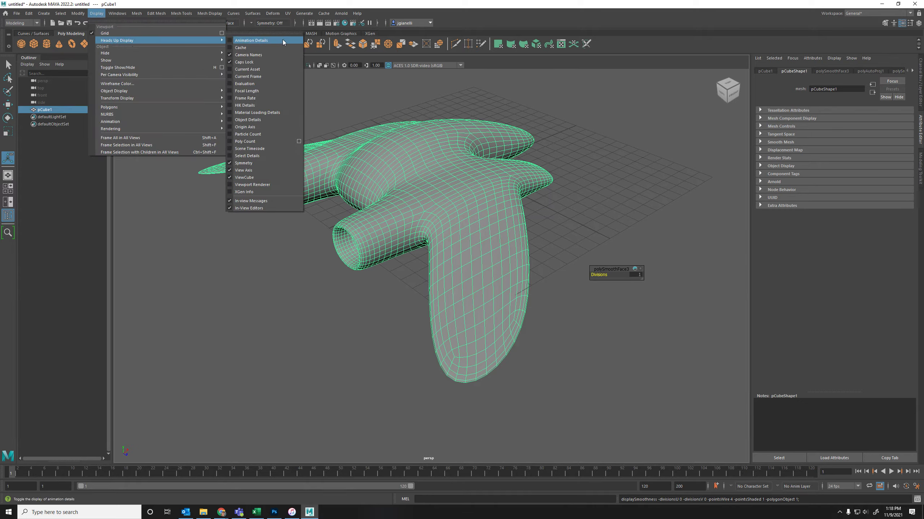
pyautogui.click(255, 141)
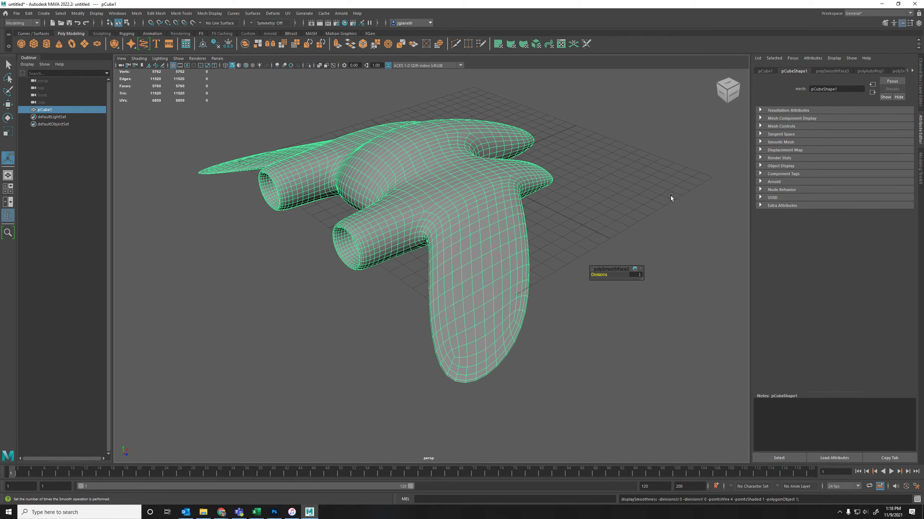
# Inspect the finished spaceship from several sides and select the whole mesh in object mode
pyautogui.keyDown('alt'); pyautogui.moveTo(633, 205); pyautogui.dragTo(569, 179); pyautogui.keyUp('alt')
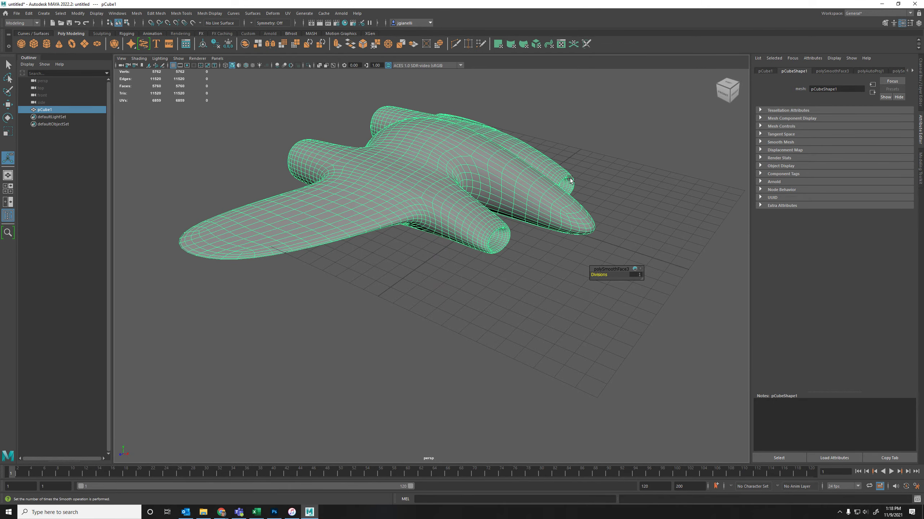
pyautogui.keyDown('alt'); pyautogui.moveTo(521, 222); pyautogui.dragTo(475, 233); pyautogui.keyUp('alt')
pyautogui.moveTo(460, 183); pyautogui.dragTo(477, 174, button='right')
pyautogui.click(474, 298)
pyautogui.keyDown('alt'); pyautogui.moveTo(472, 298); pyautogui.dragTo(490, 181); pyautogui.keyUp('alt')
pyautogui.click(491, 181)
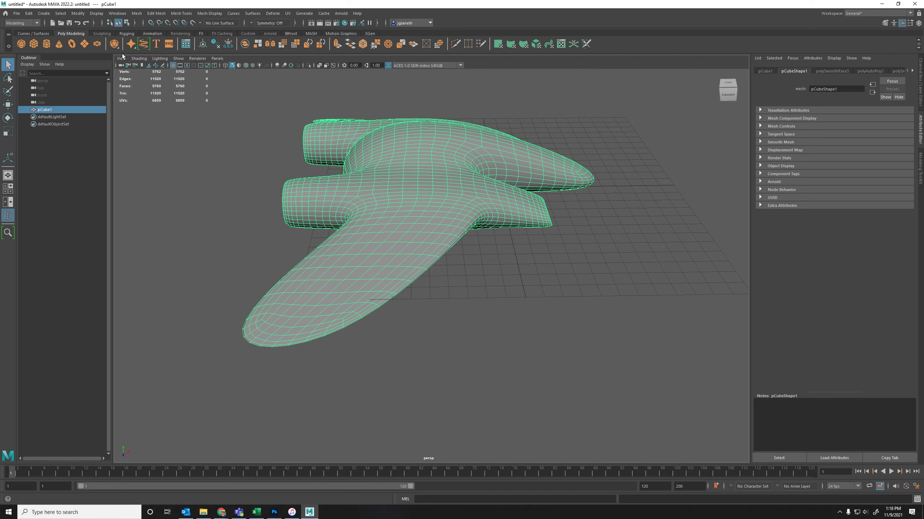
# View the Export Selection options for the spaceship and close them without exporting
pyautogui.click(16, 13)
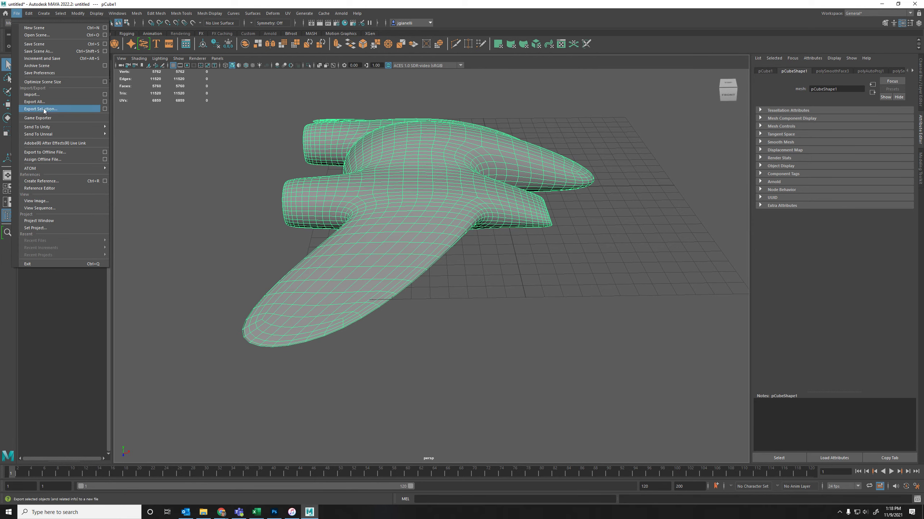
pyautogui.click(43, 108)
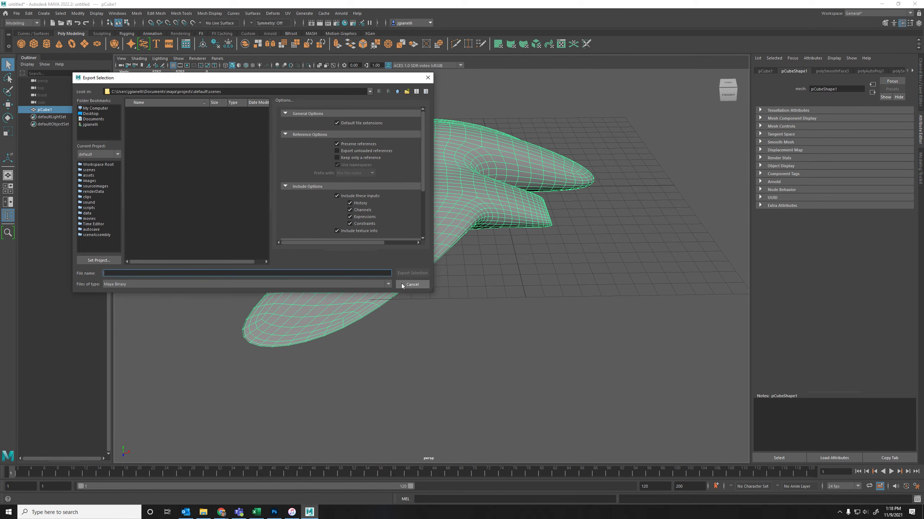
pyautogui.click(404, 284)
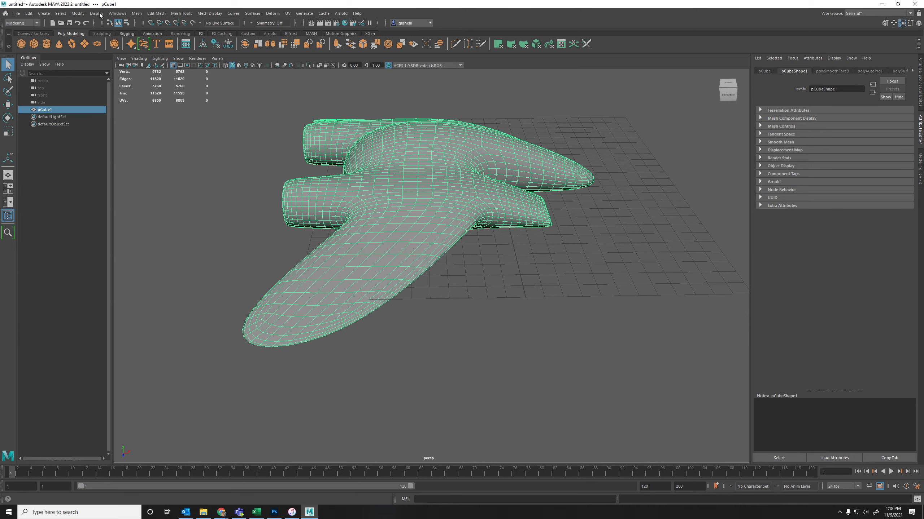